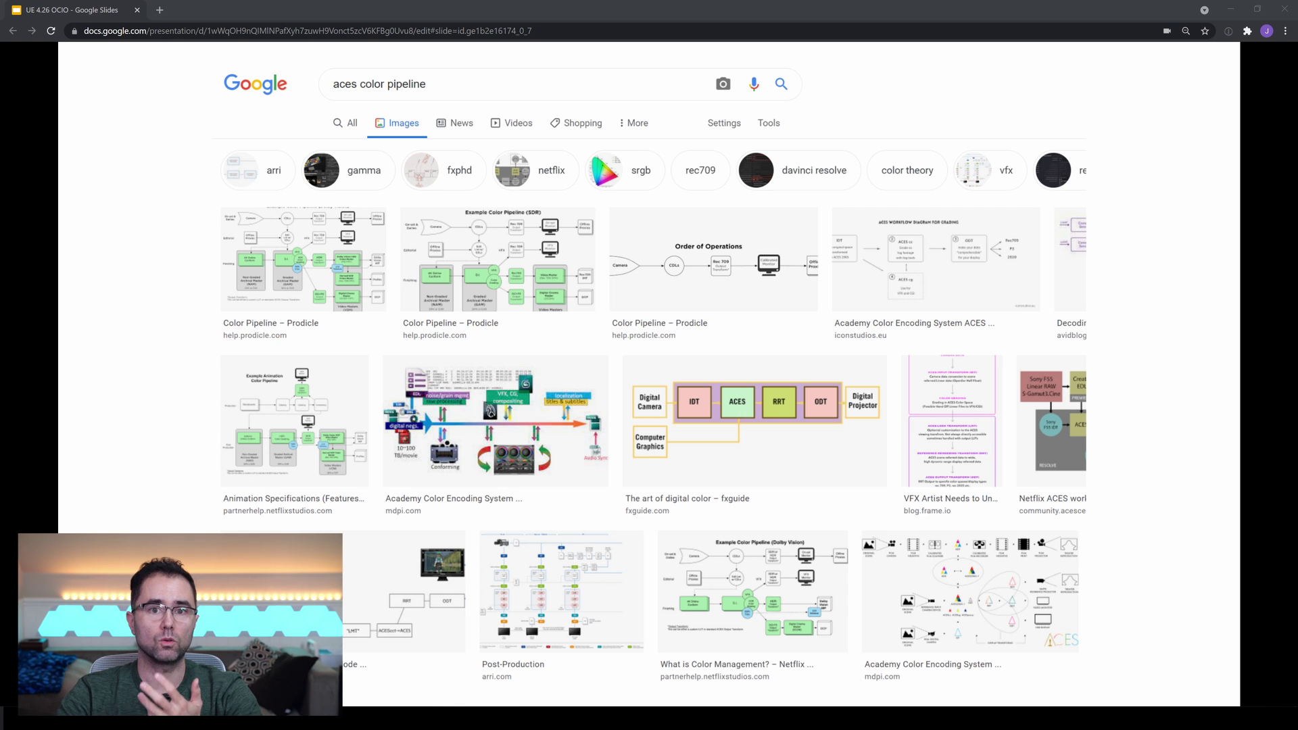
key(Right)
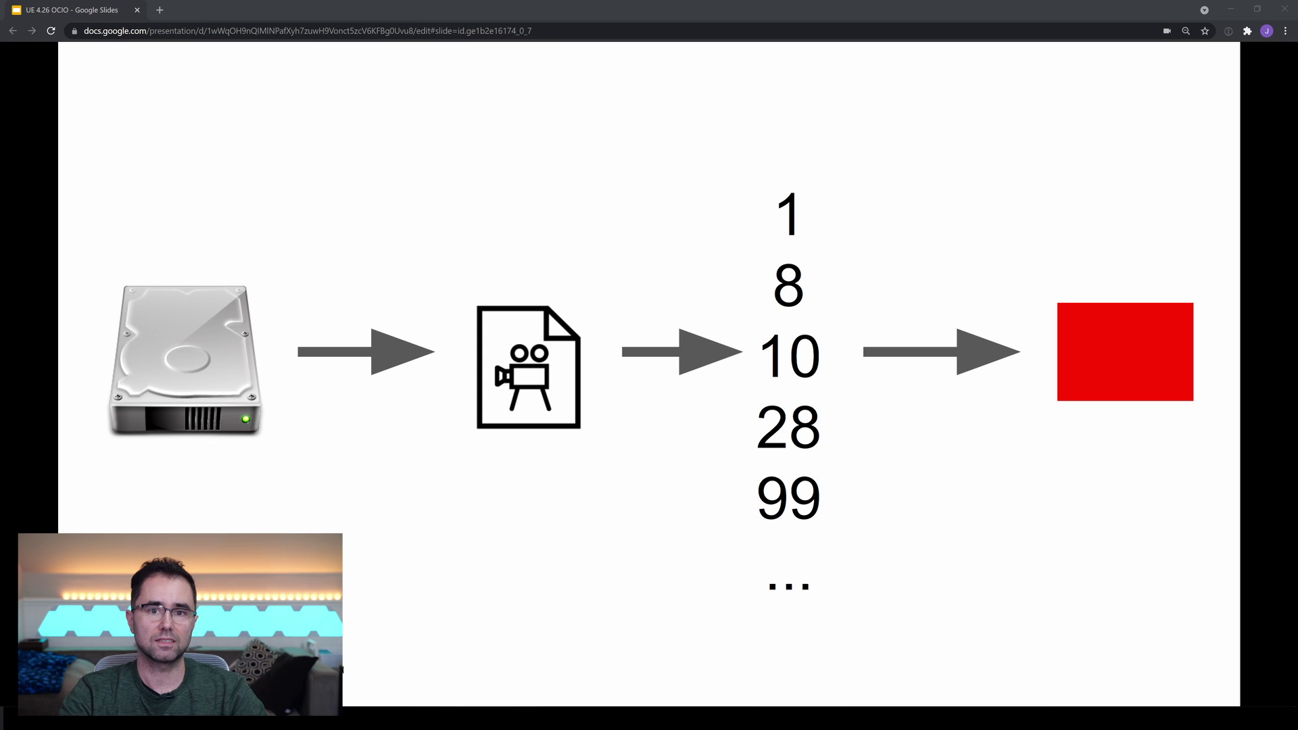
key(Right)
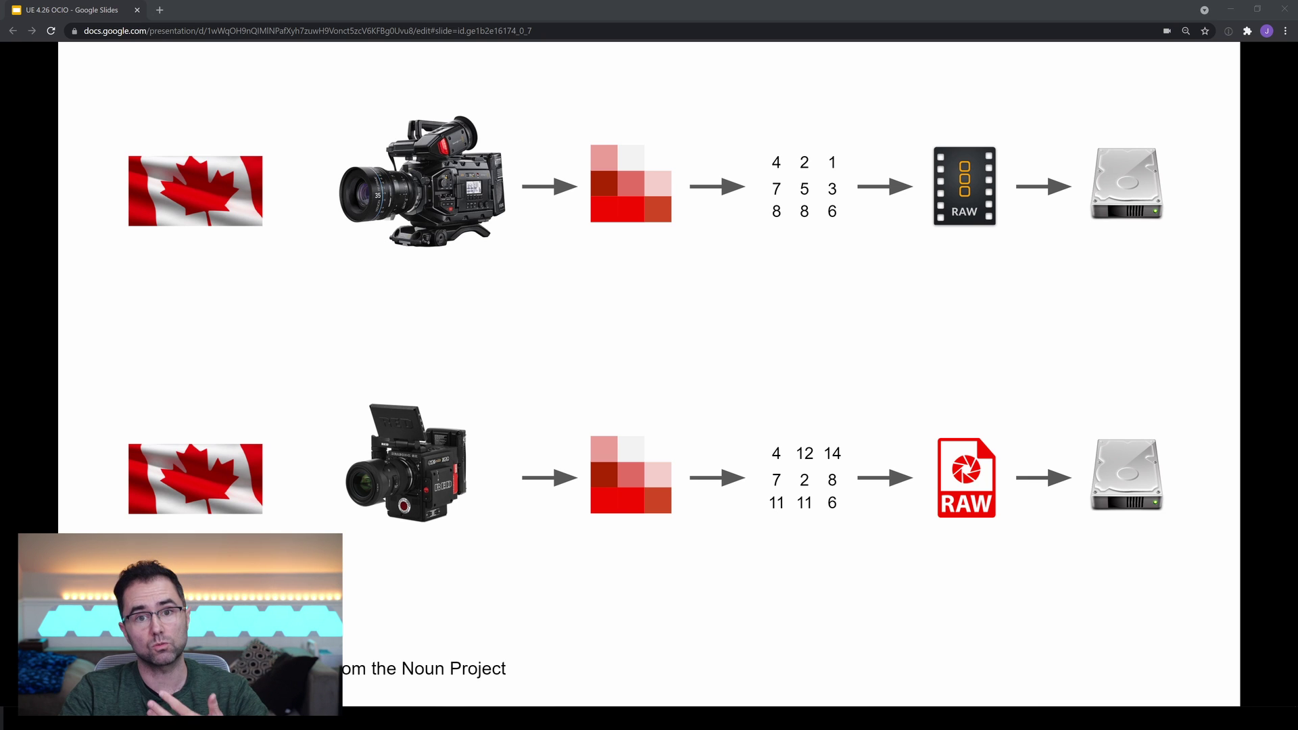
key(Right)
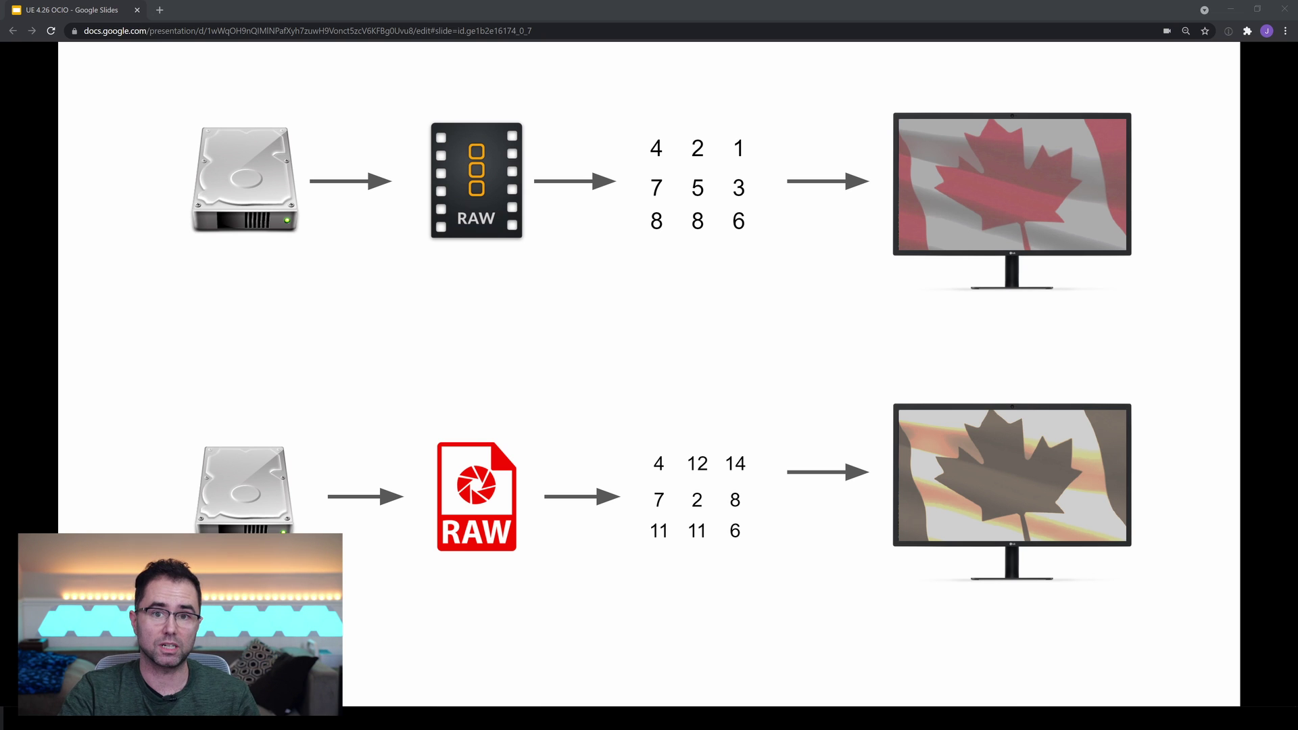
key(Right)
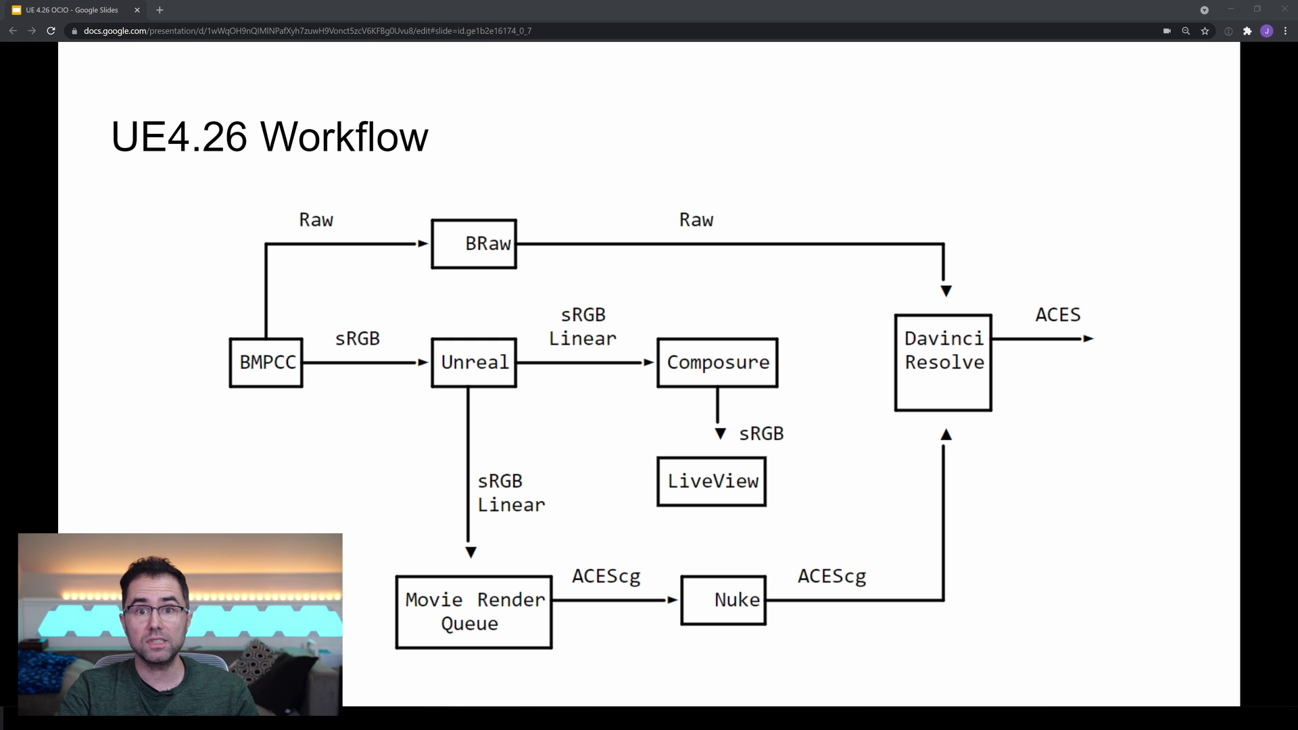
key(Right)
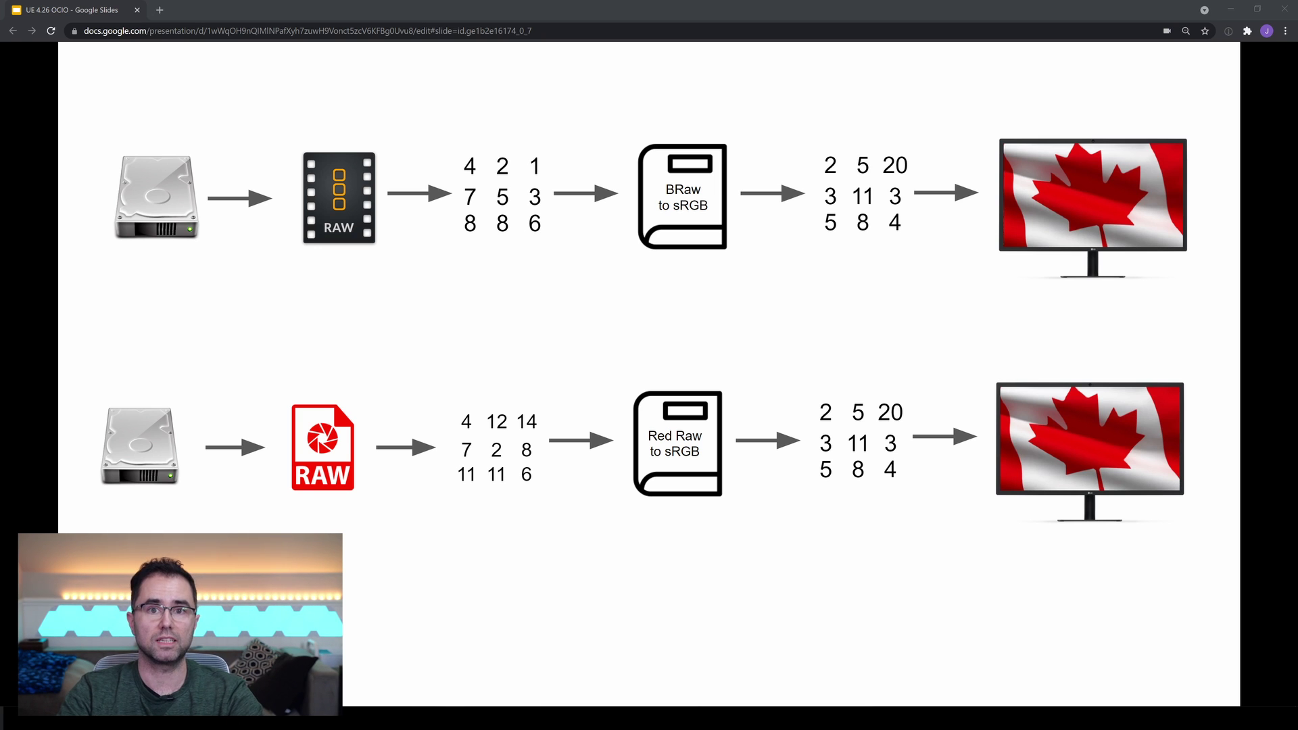
key(Right)
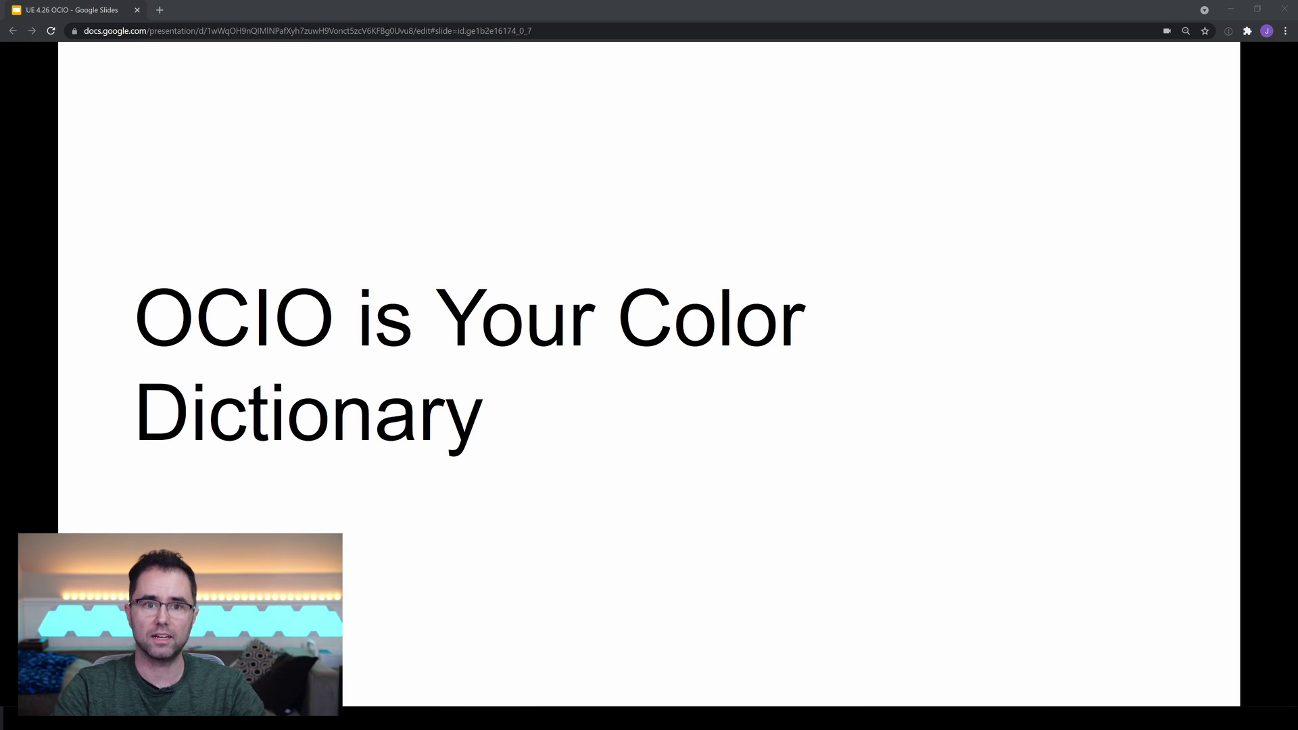
key(Right)
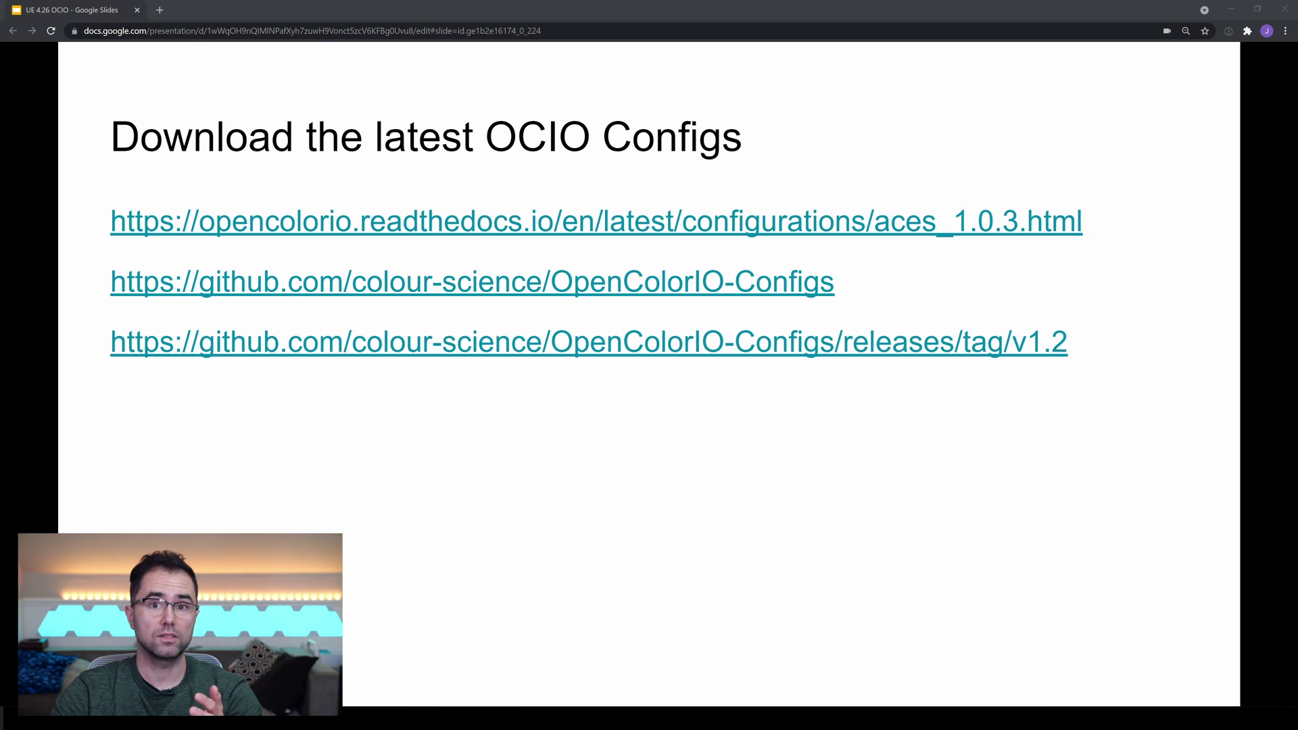
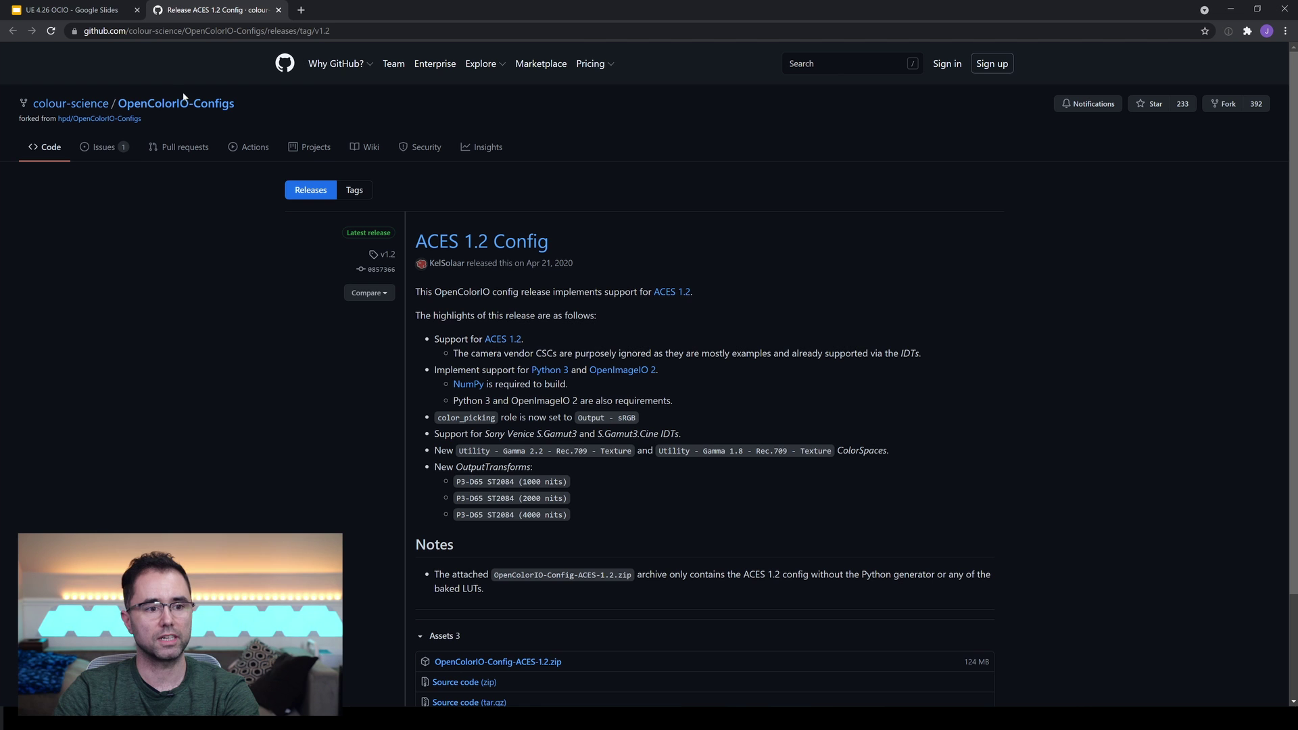
Step: Open the OpenColorIO-Configs repository on GitHub and look through its list of releases
click(189, 105)
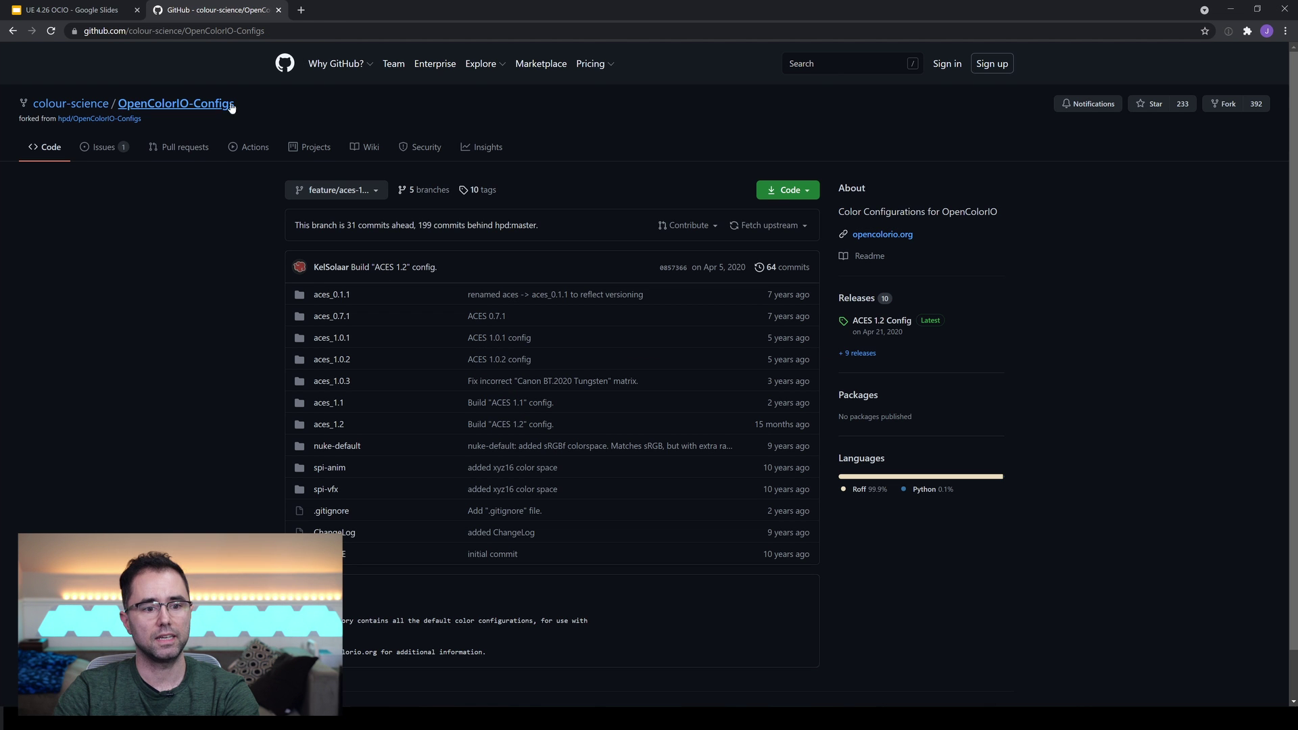
scroll(487, 249, down, 1)
scroll(488, 249, up, 1)
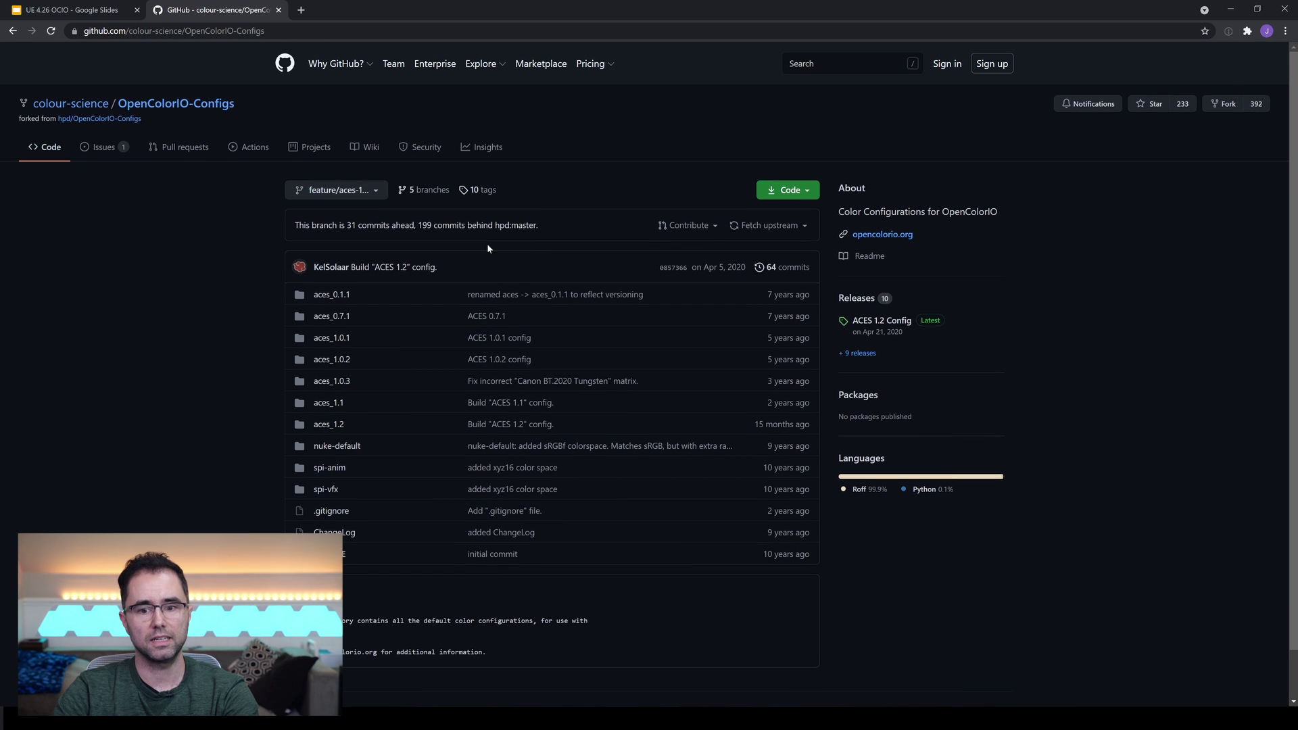
click(856, 299)
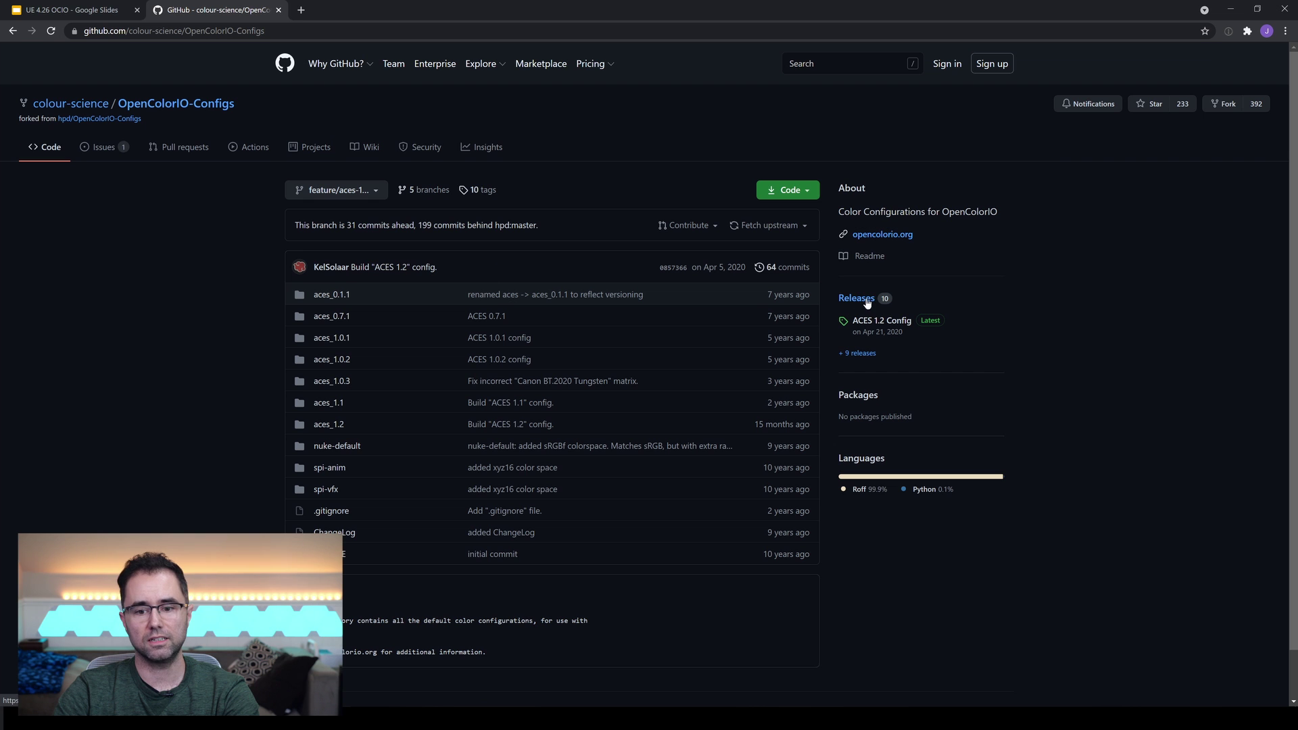
scroll(440, 274, down, 7)
scroll(439, 274, up, 3)
scroll(440, 272, up, 5)
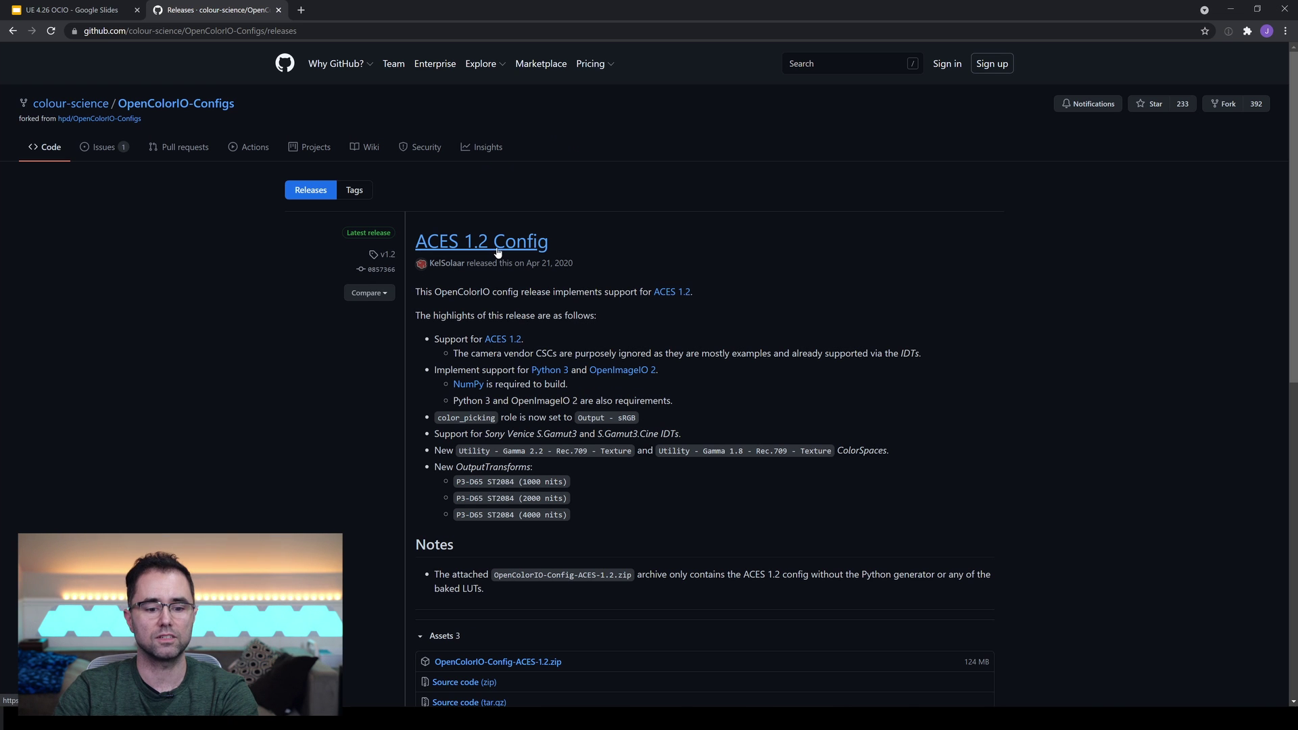
scroll(502, 200, down, 2)
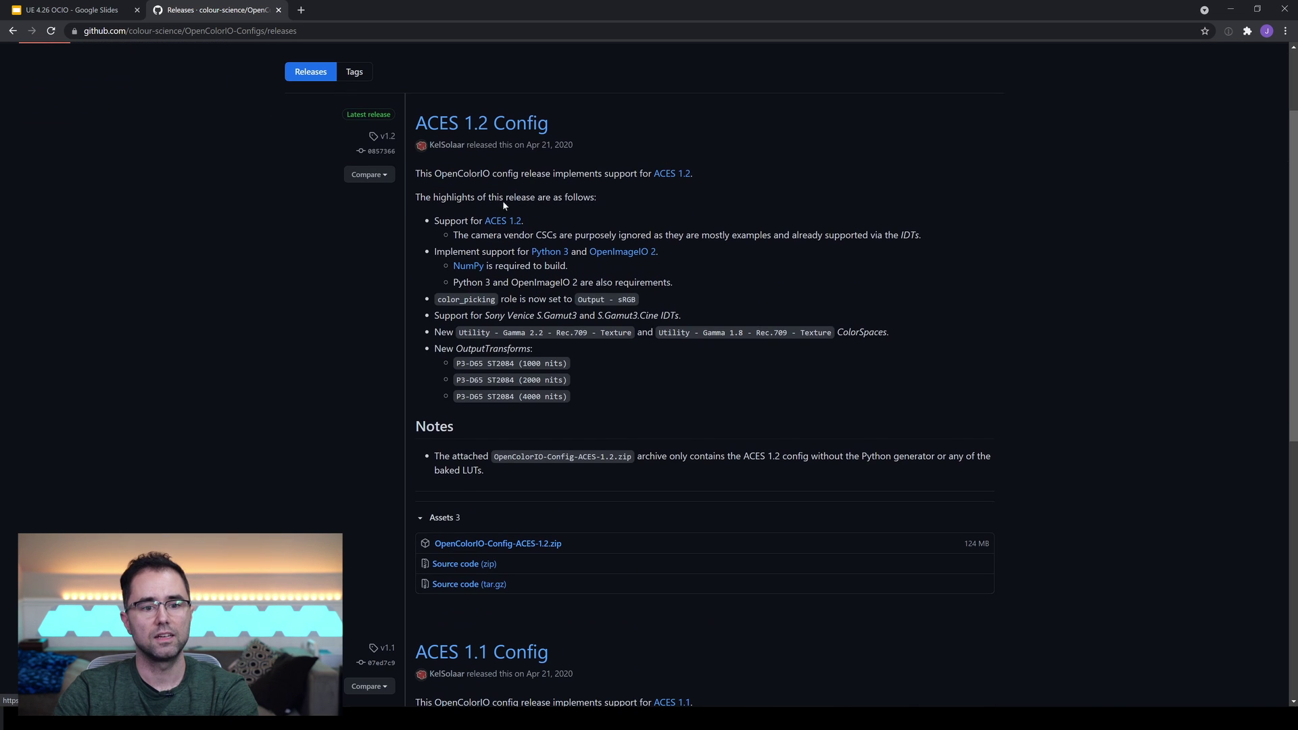
Step: Download OpenColorIO-Config-ACES-1.2.zip from the ACES 1.2 Config release's assets
click(497, 126)
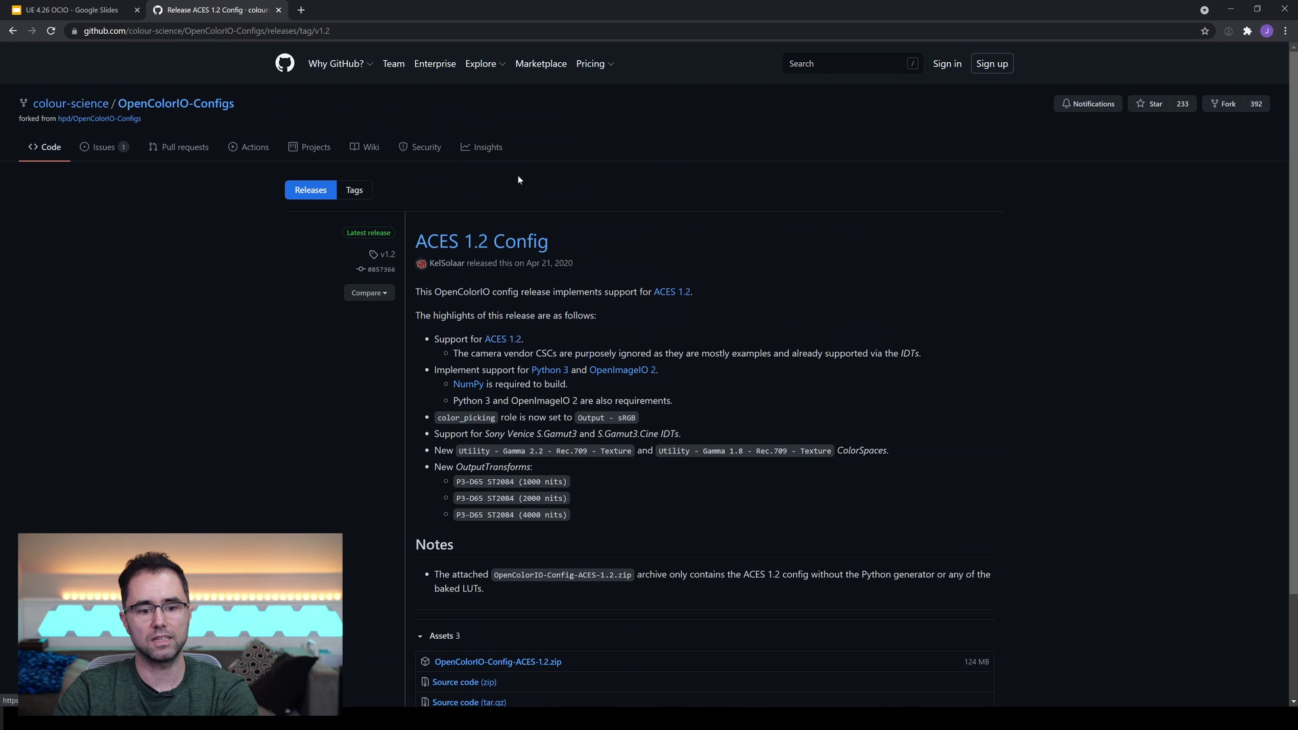
scroll(515, 178, down, 2)
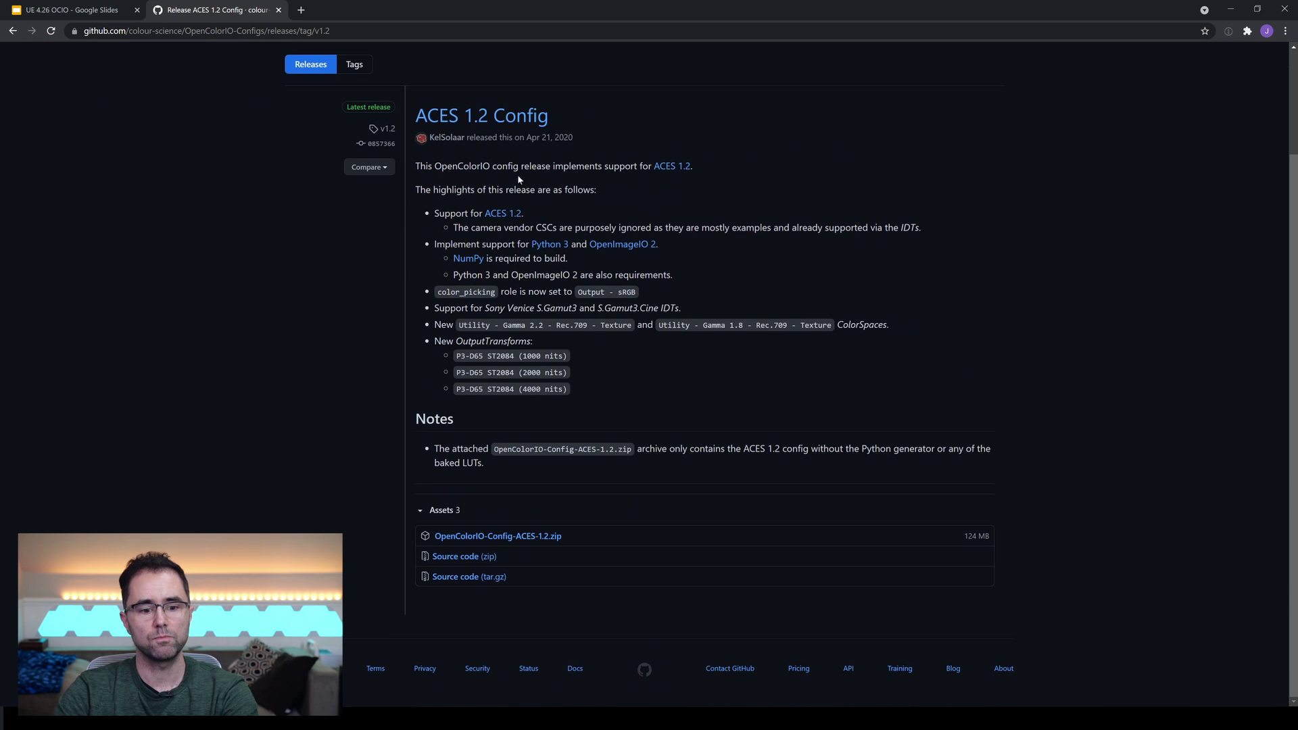
click(518, 541)
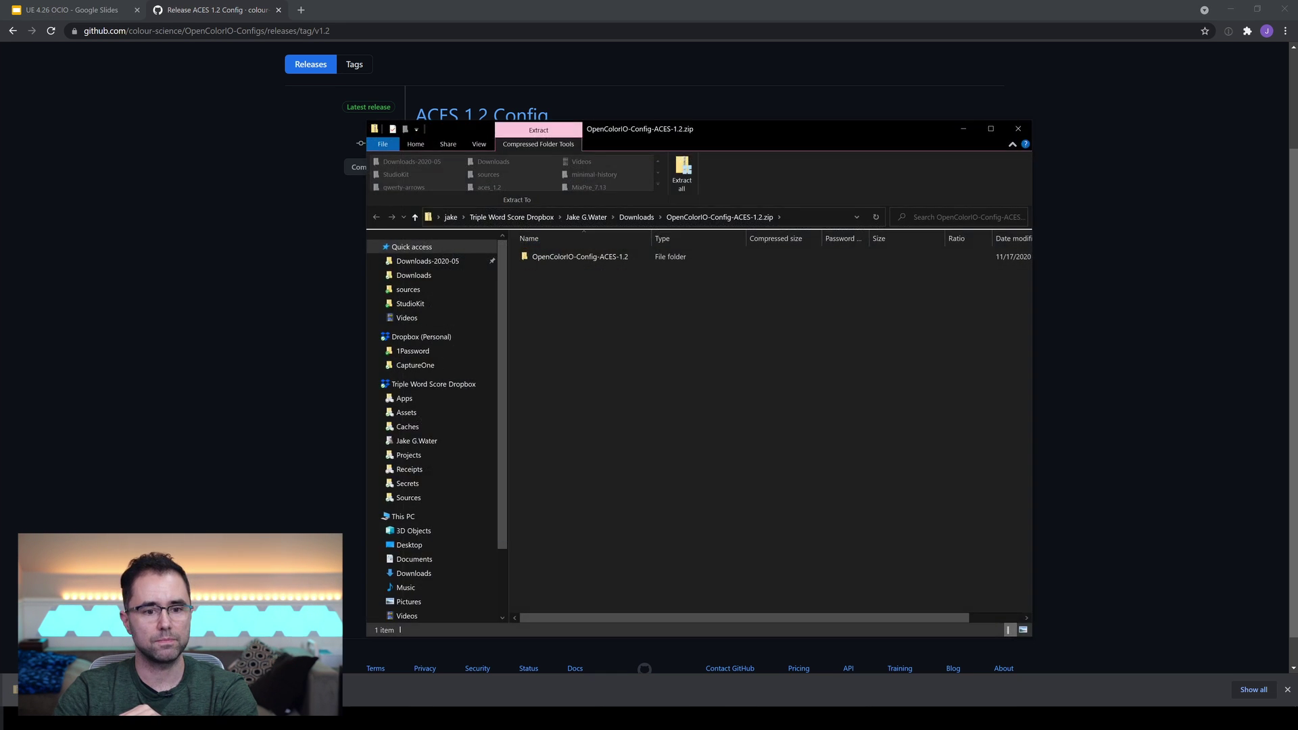
Step: Extract the whole OpenColorIO-Config-ACES-1.2 archive to the suggested folder and select config.ocio inside the aces_1.2 folder
click(683, 174)
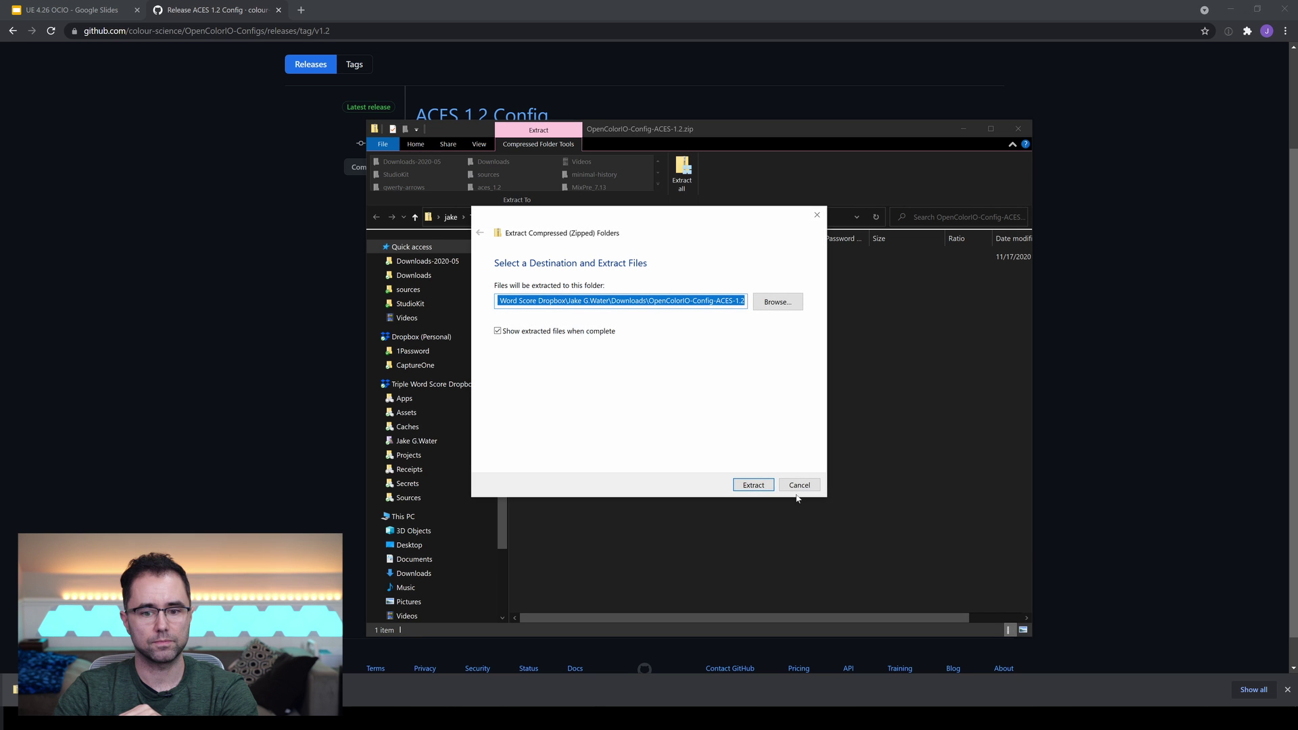
click(753, 485)
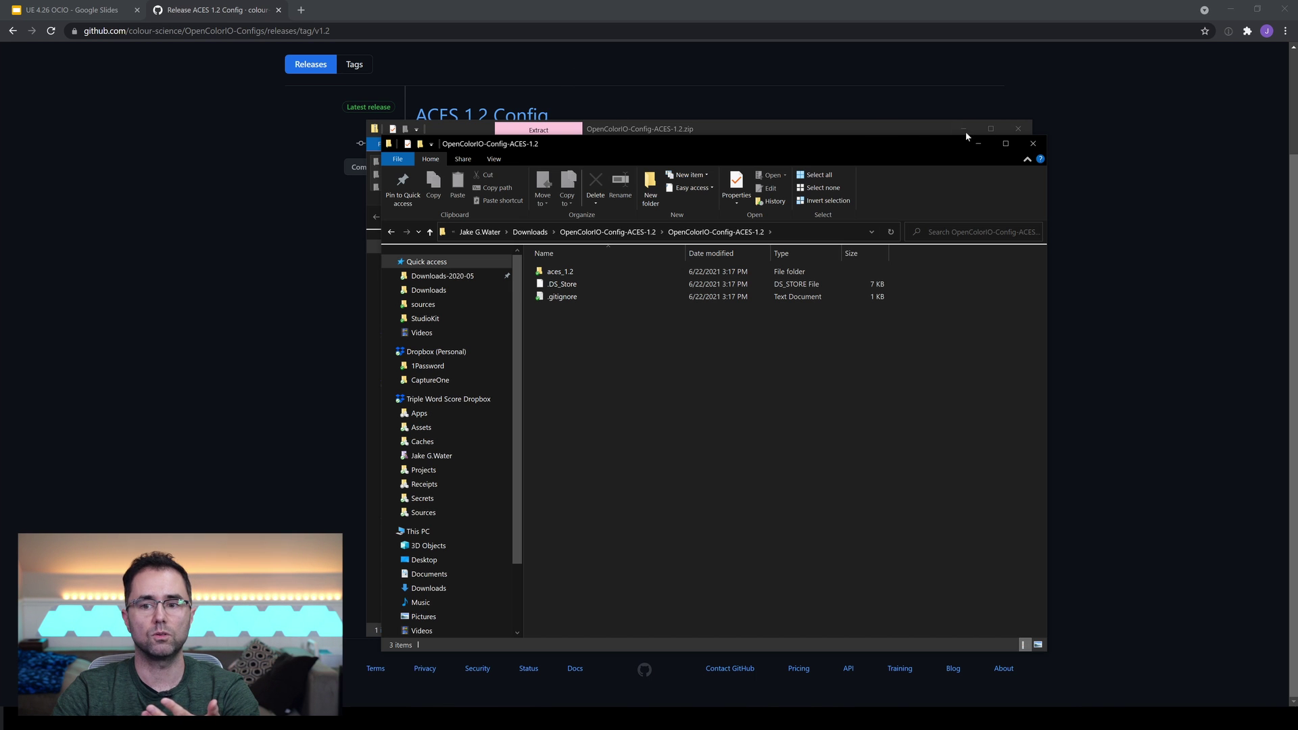
click(1018, 128)
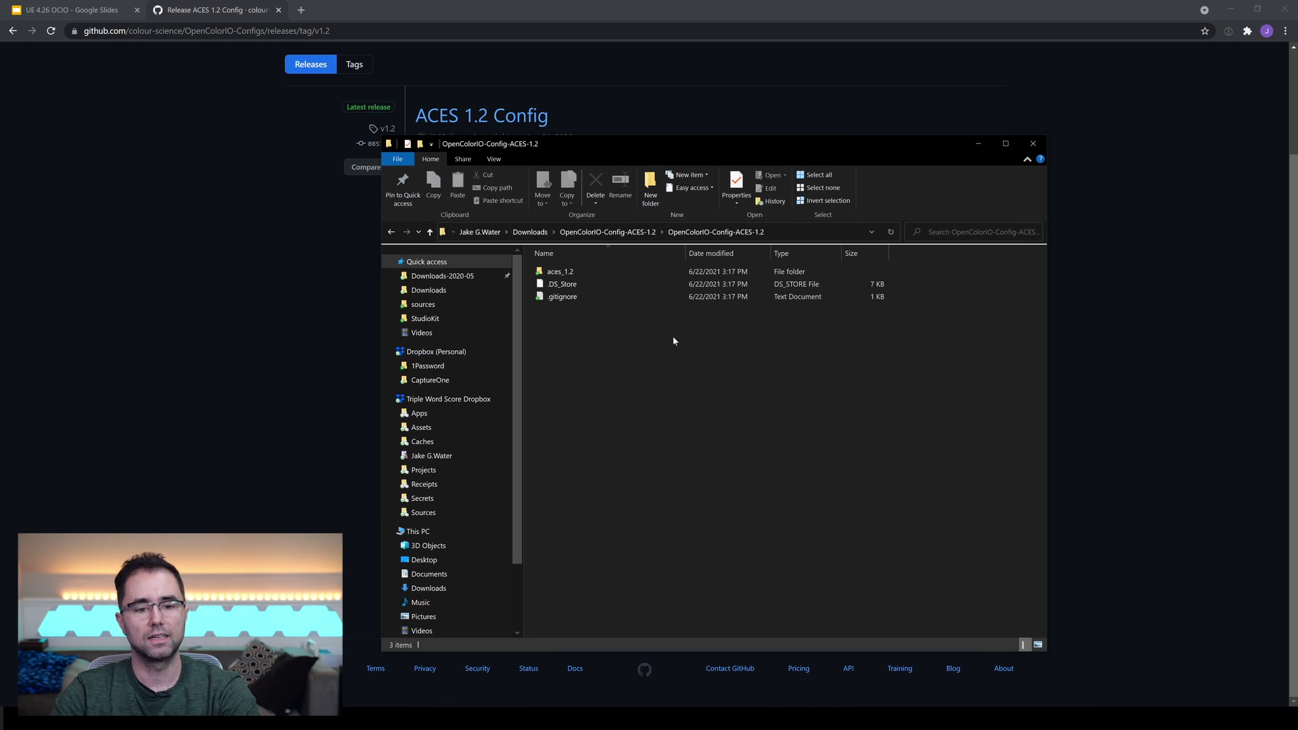
double_click(589, 272)
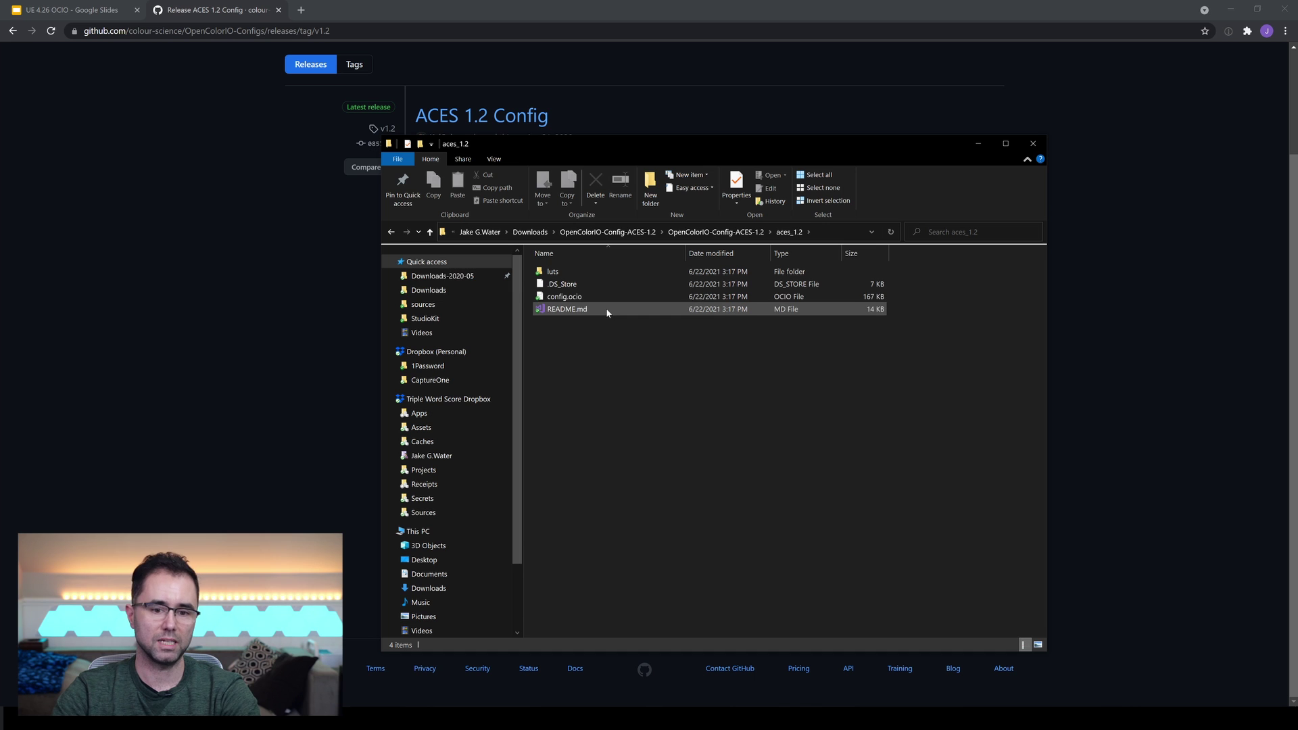
click(602, 298)
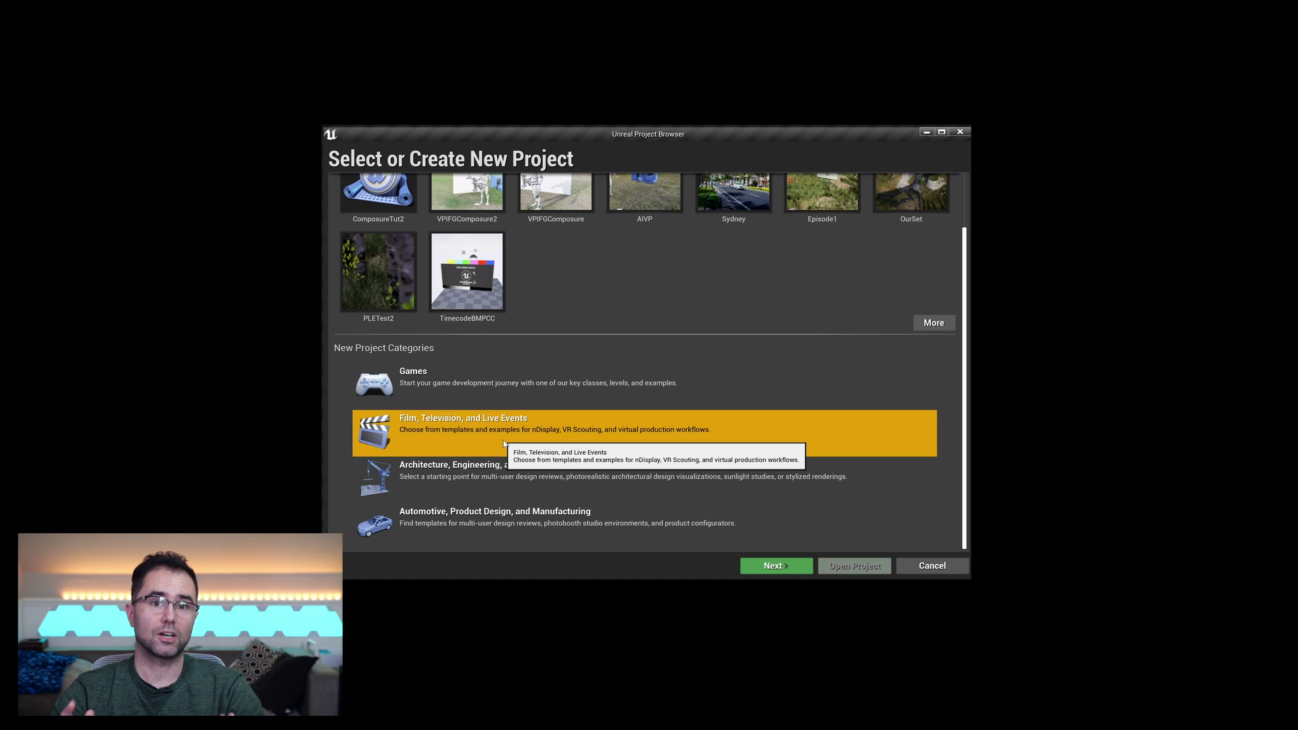
Step: In the Unreal Project Browser, set up a Blank Film, Television, and Live Events project with starter content and raytracing enabled
click(776, 565)
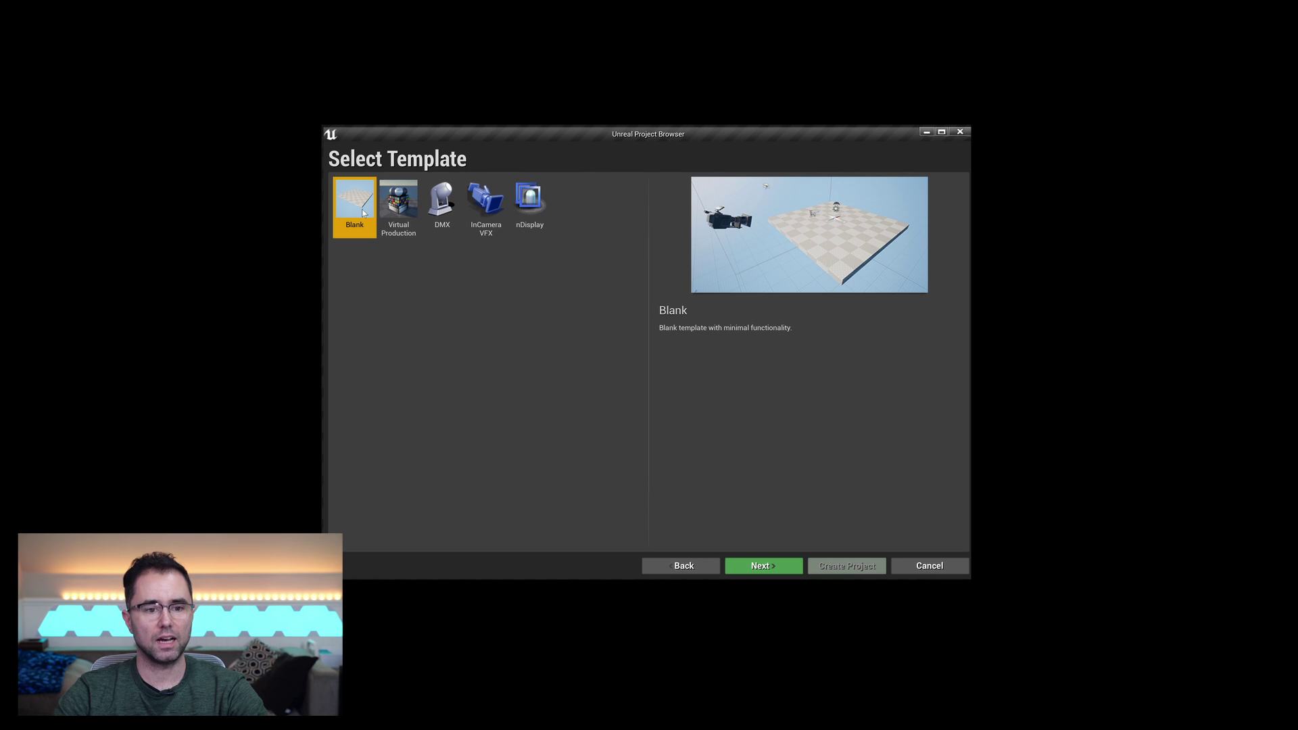
click(754, 567)
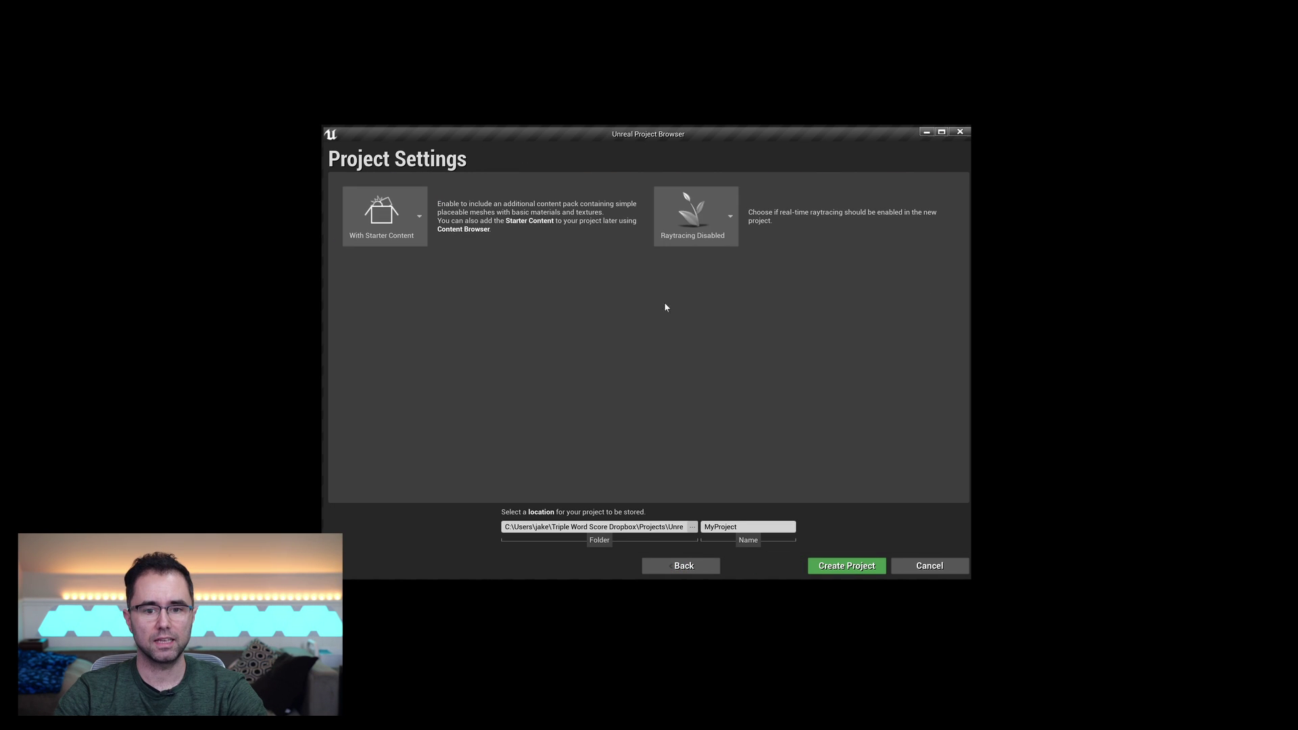
click(688, 243)
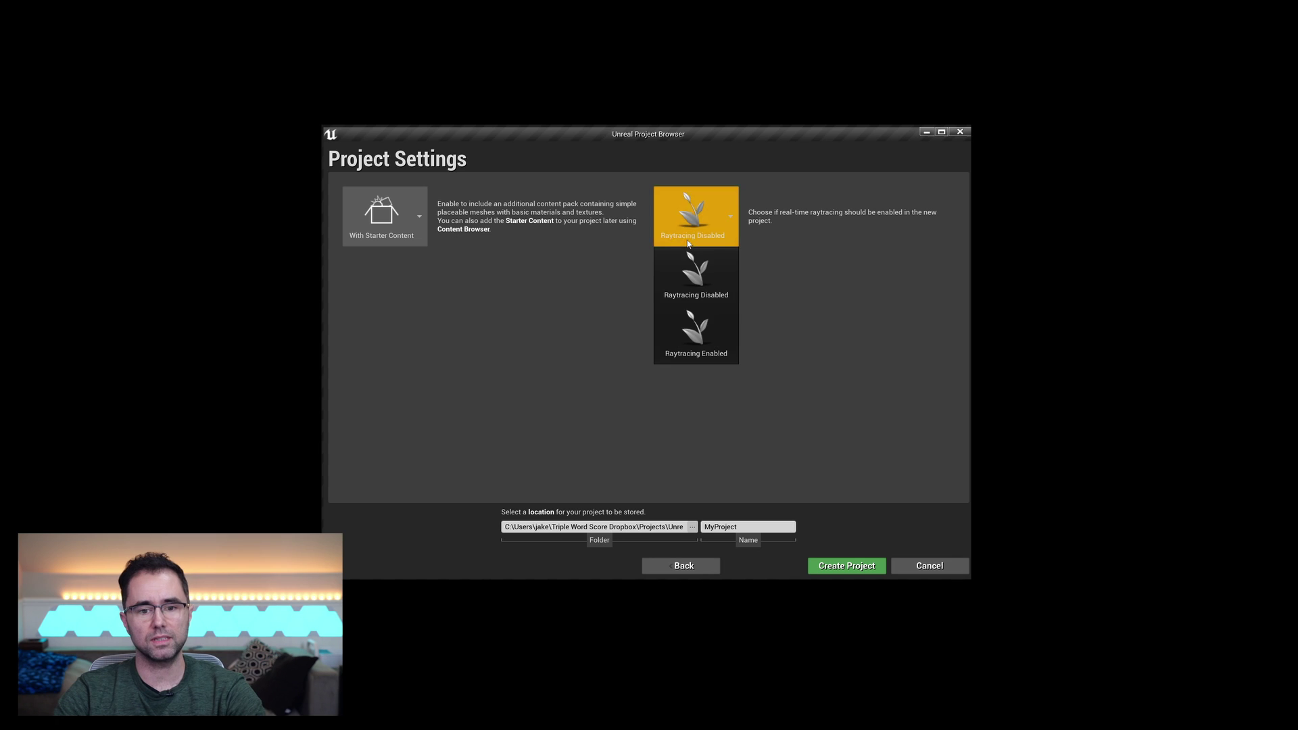
click(701, 336)
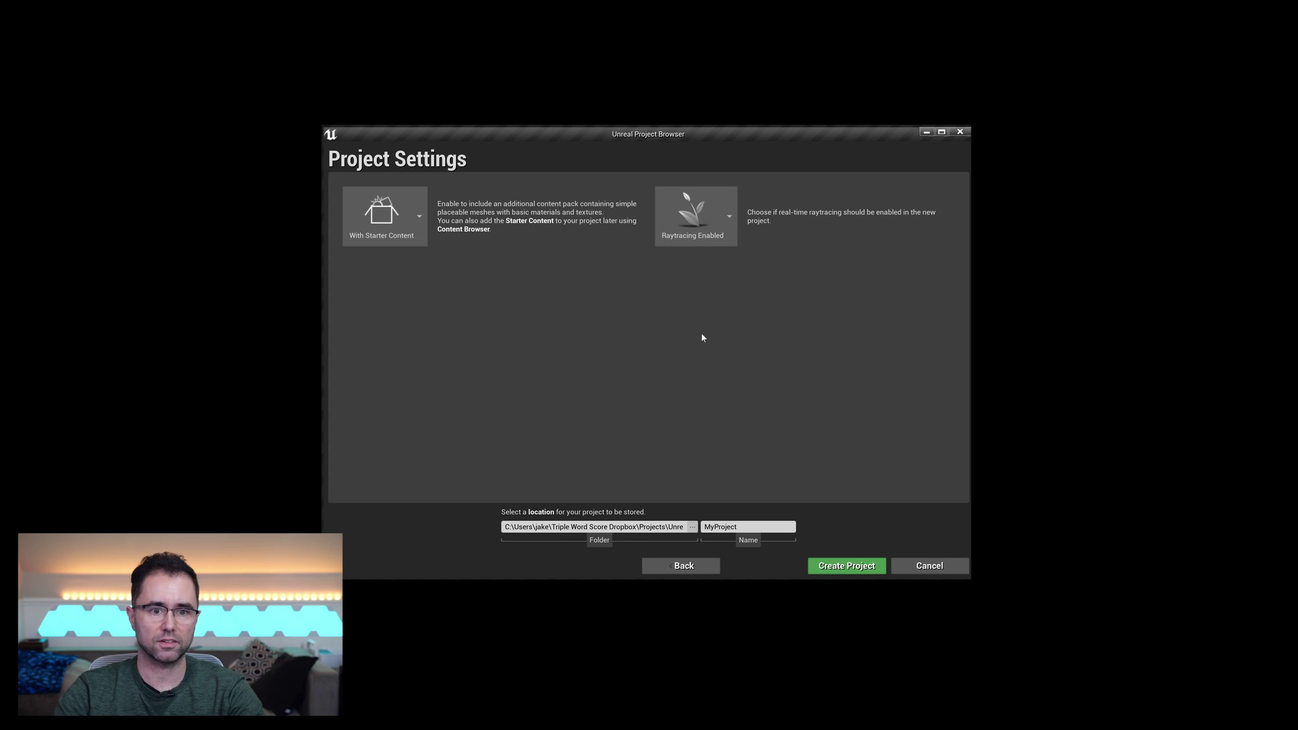
click(410, 221)
click(422, 335)
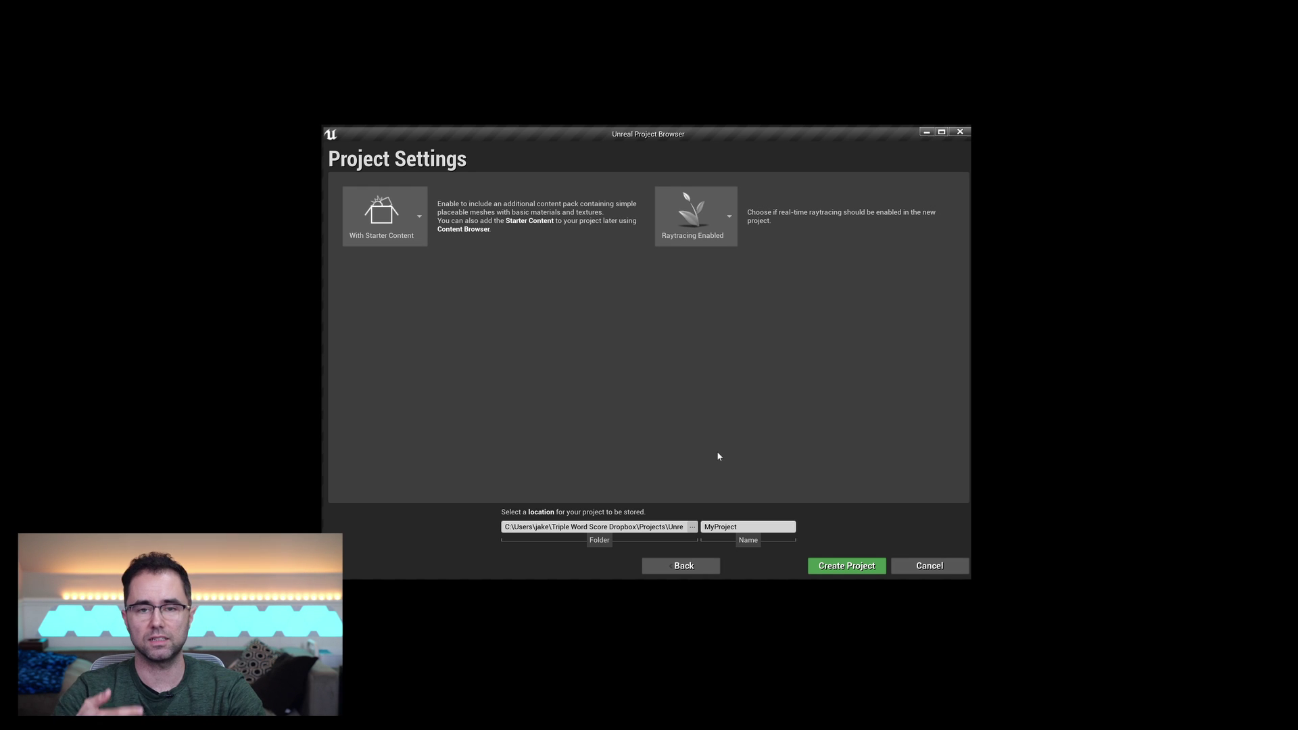
Step: Name the new project OCIOTutorial and create it
double_click(757, 527)
text(OCIOTut)
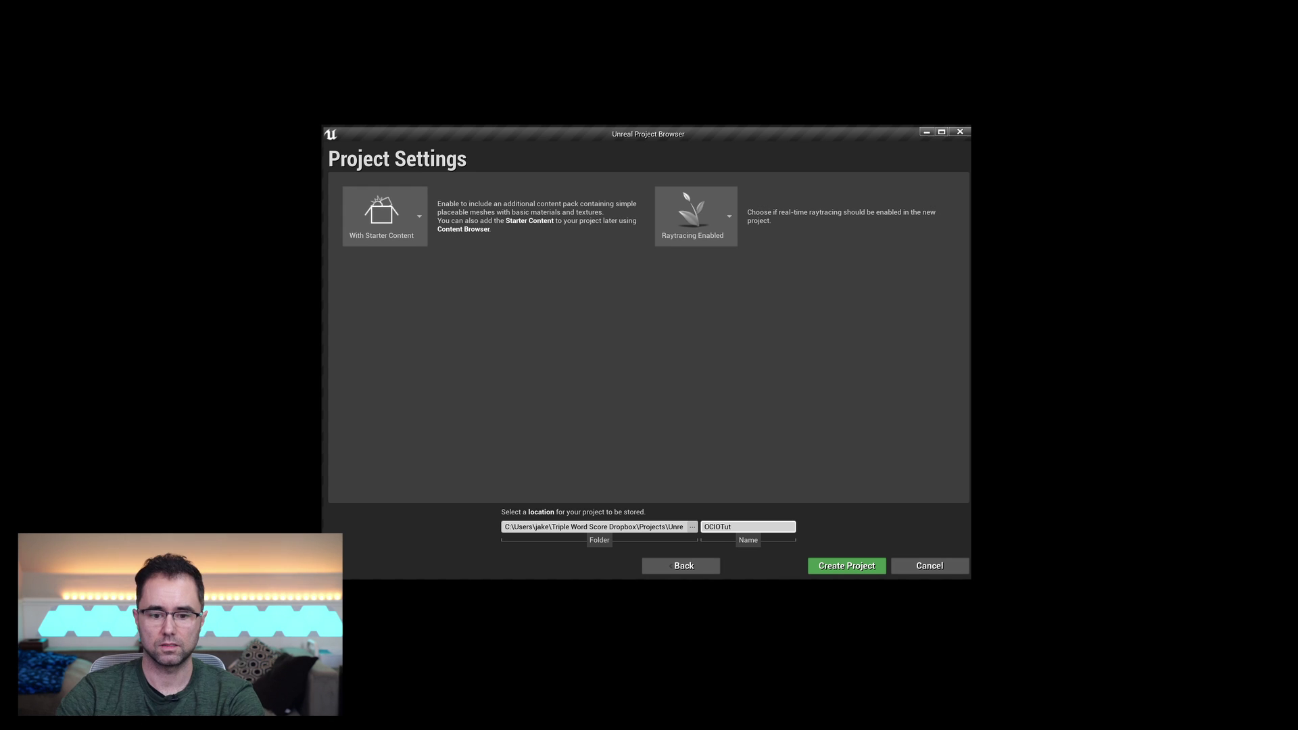
click(828, 565)
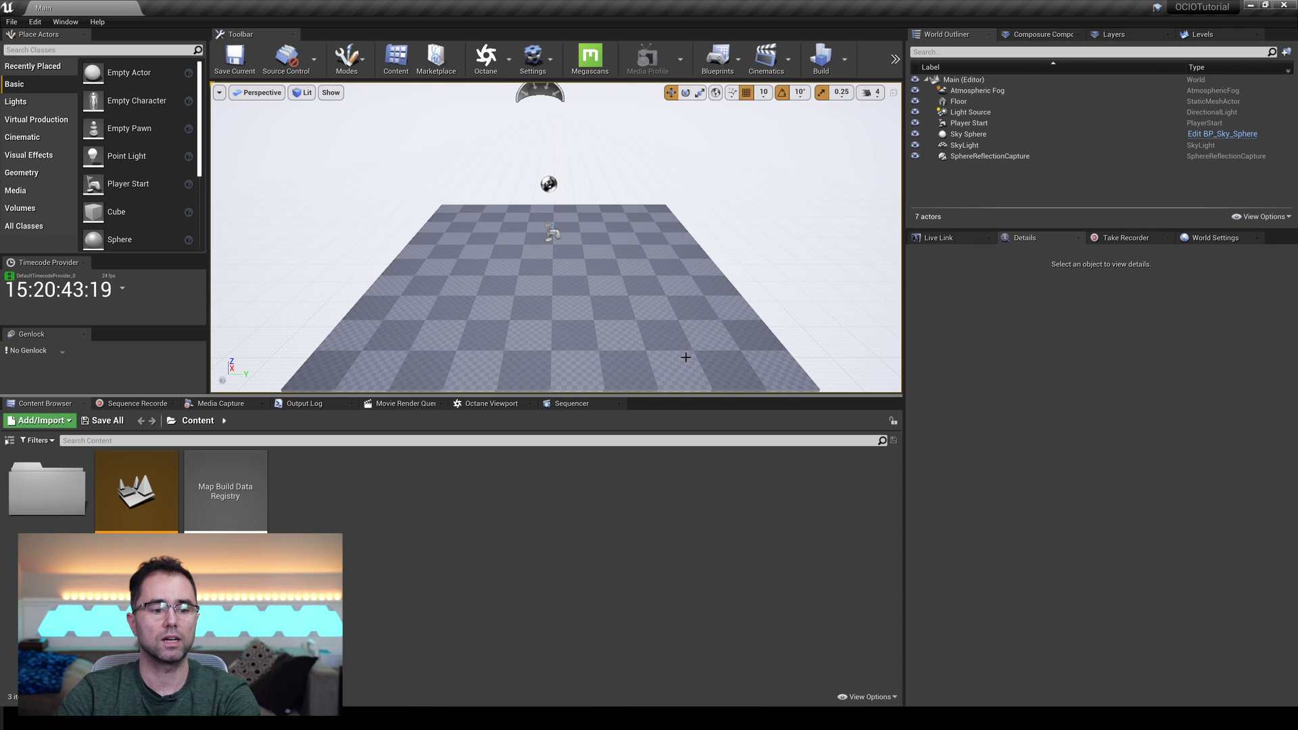
Step: Create an OpenColorIO Configuration asset named ACES1_2 in the Content folder and open it for editing
right_click(359, 502)
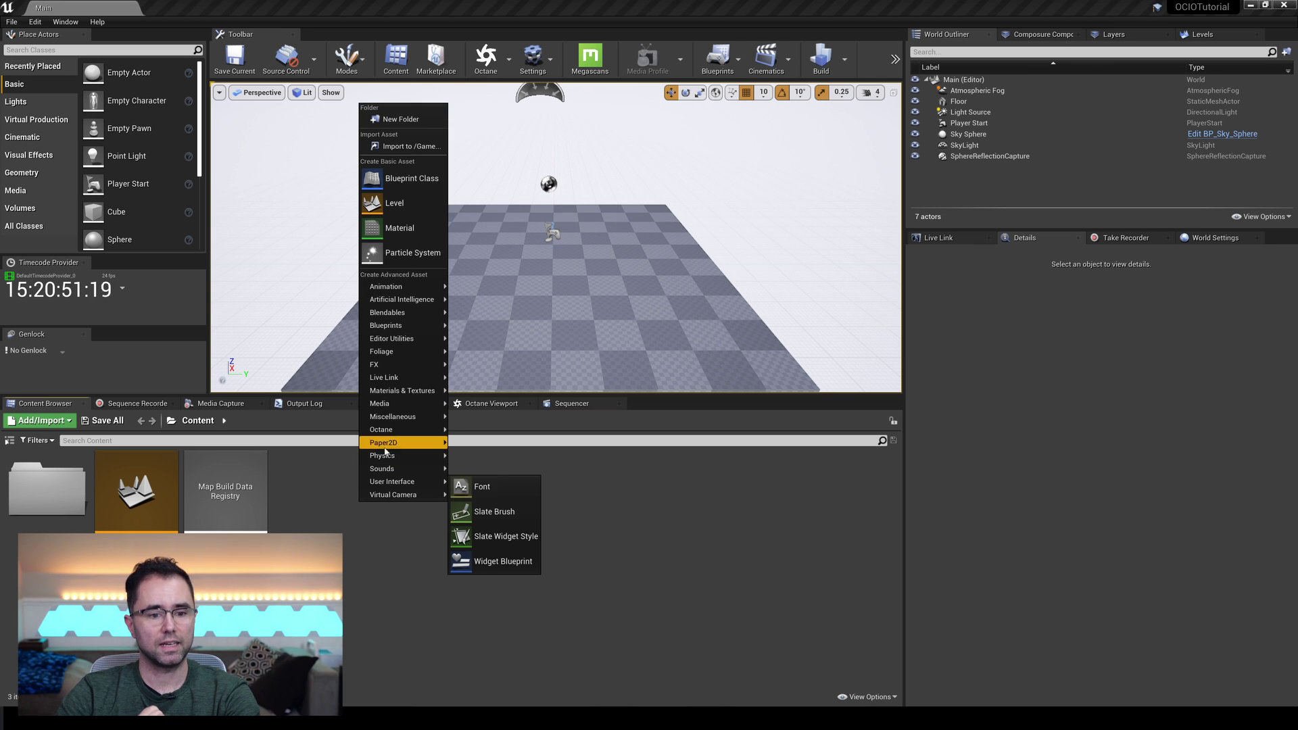
mouse_move(412, 419)
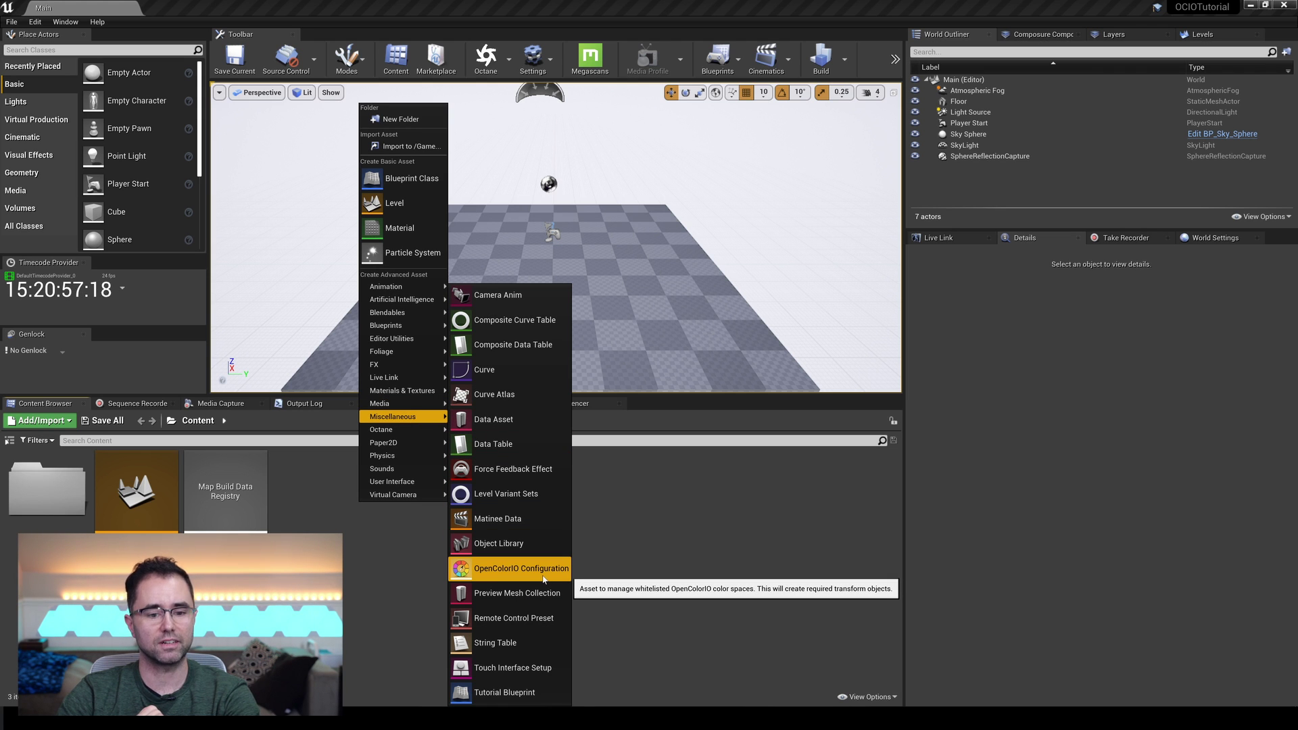
click(521, 568)
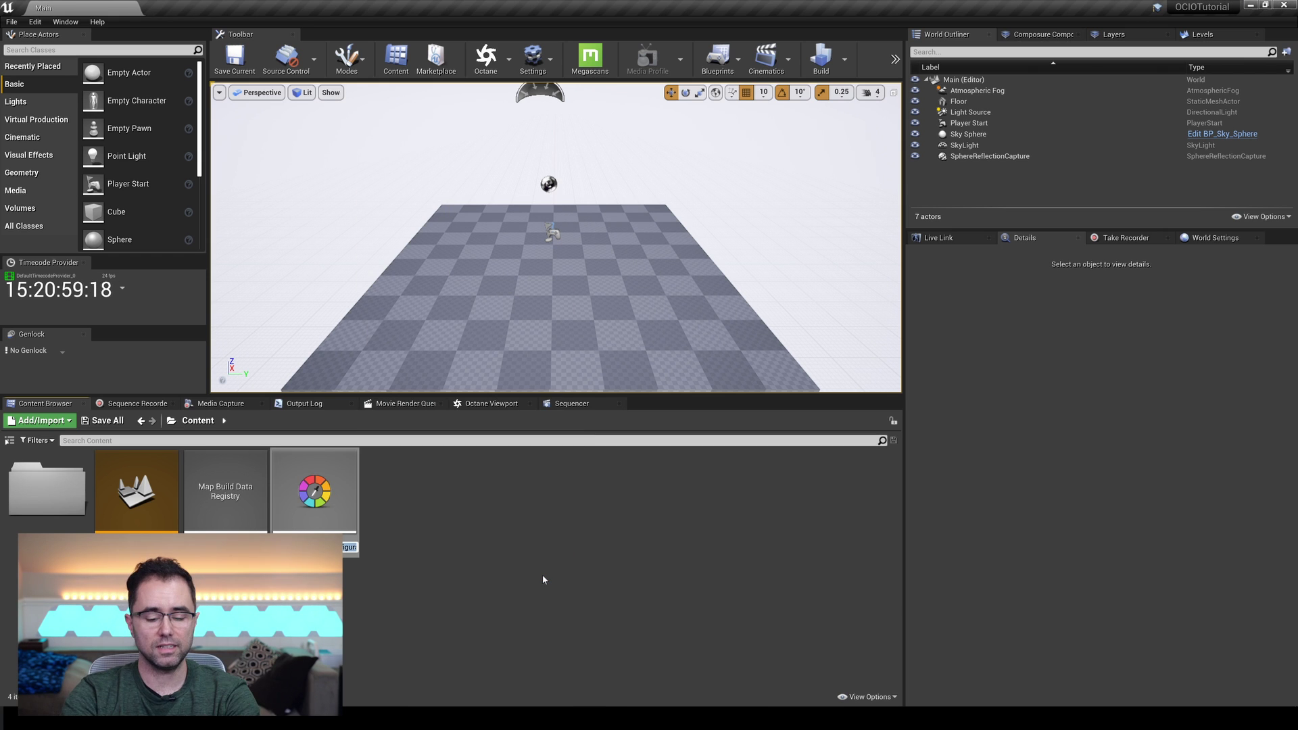
key(Return)
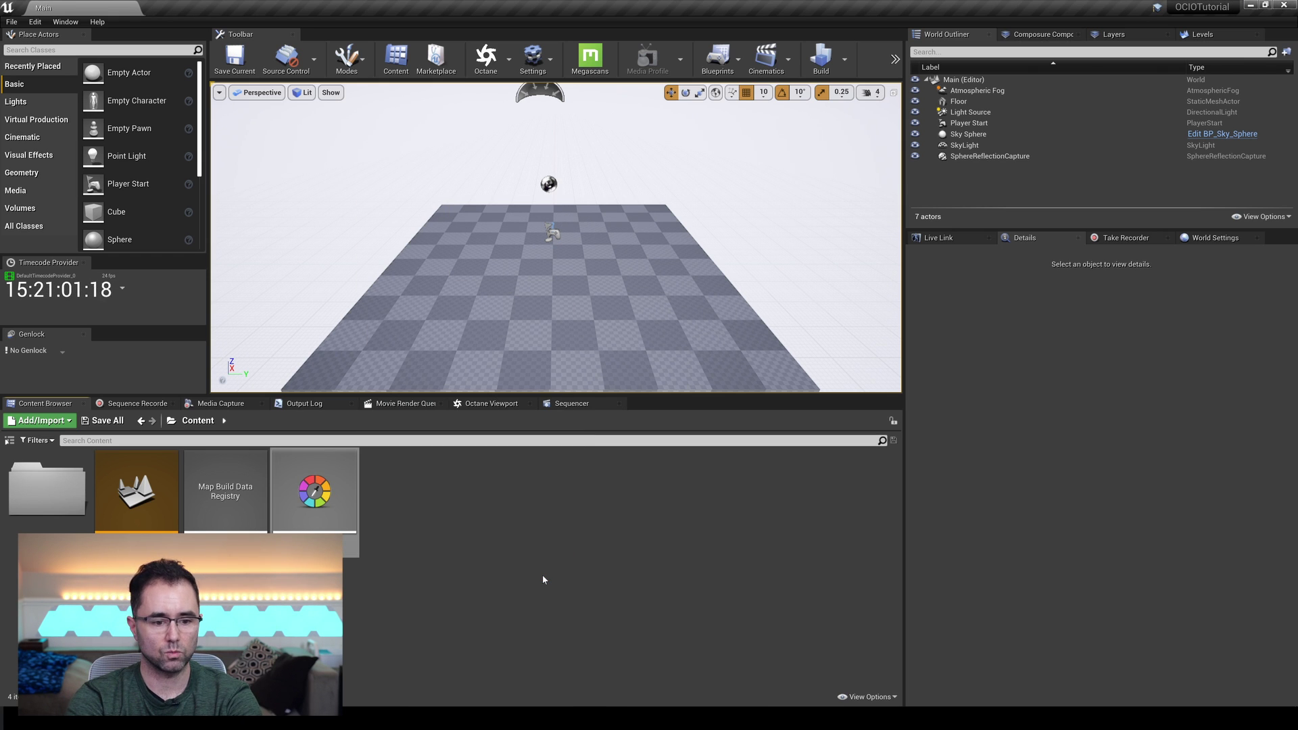
text(ACES1)
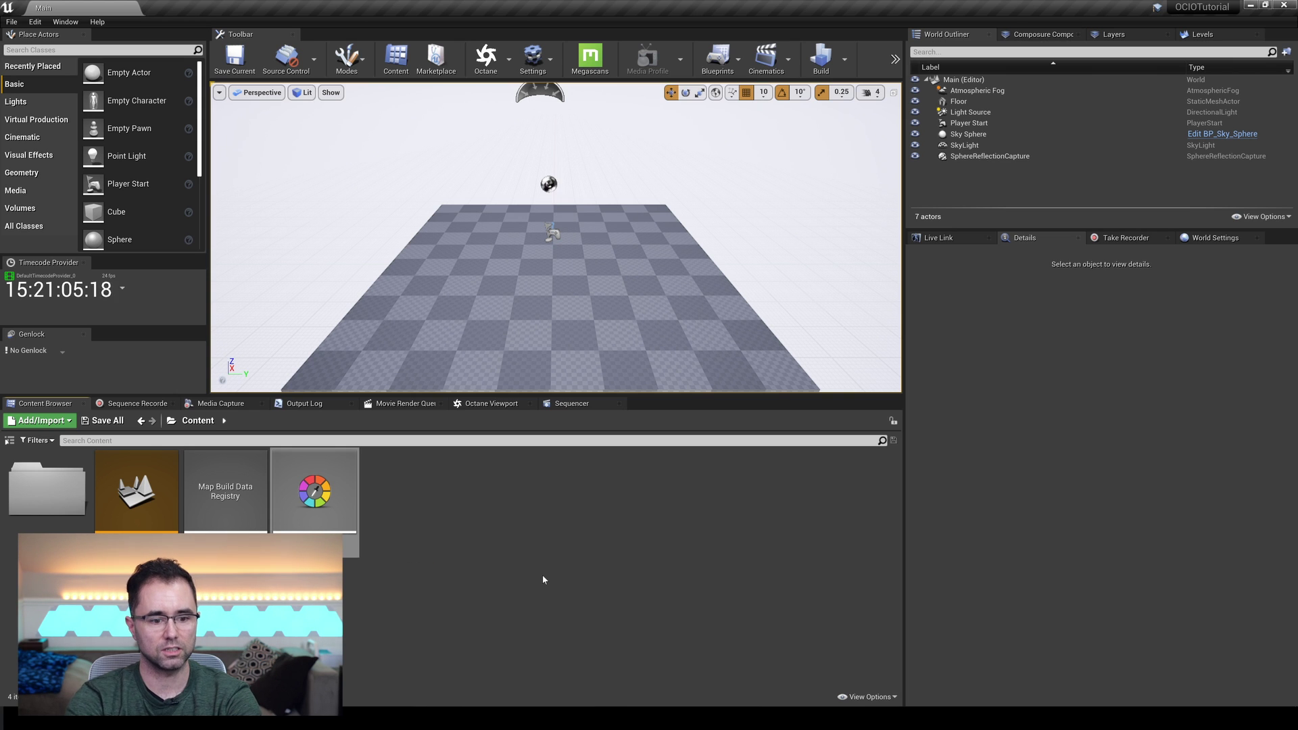
key(Return)
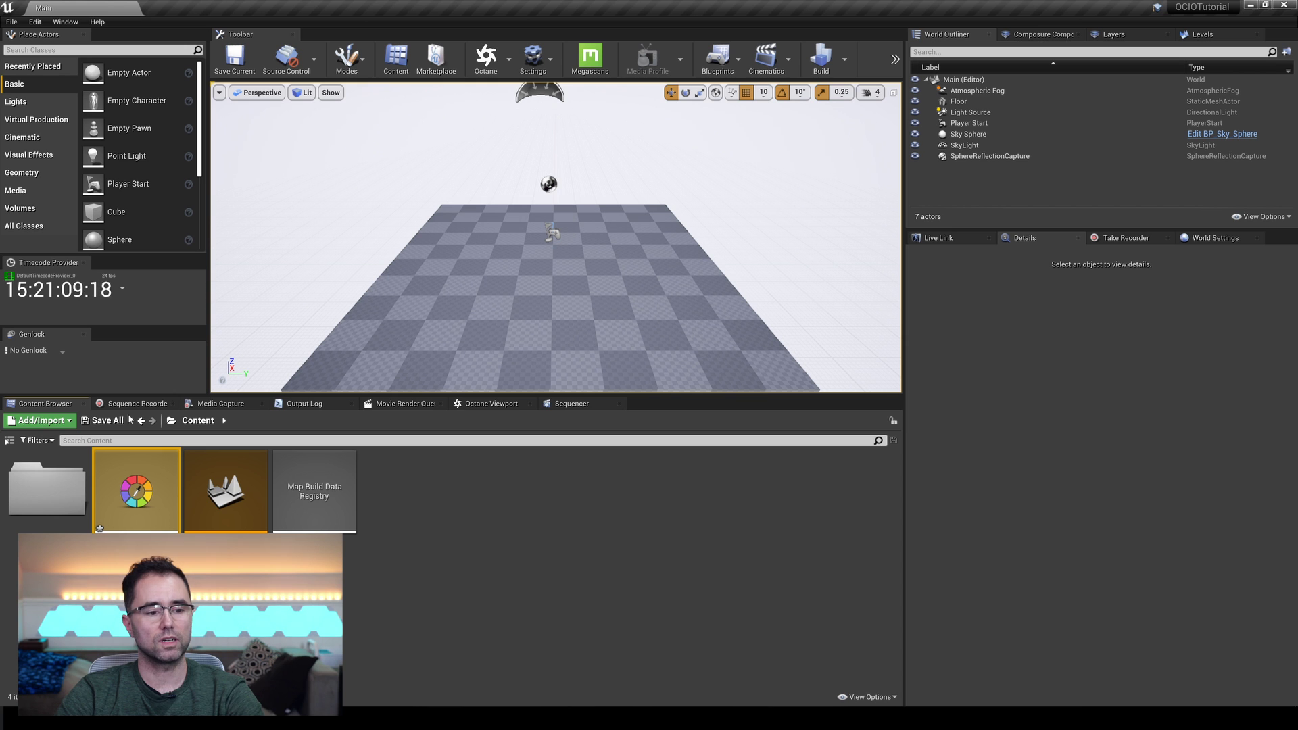
double_click(135, 500)
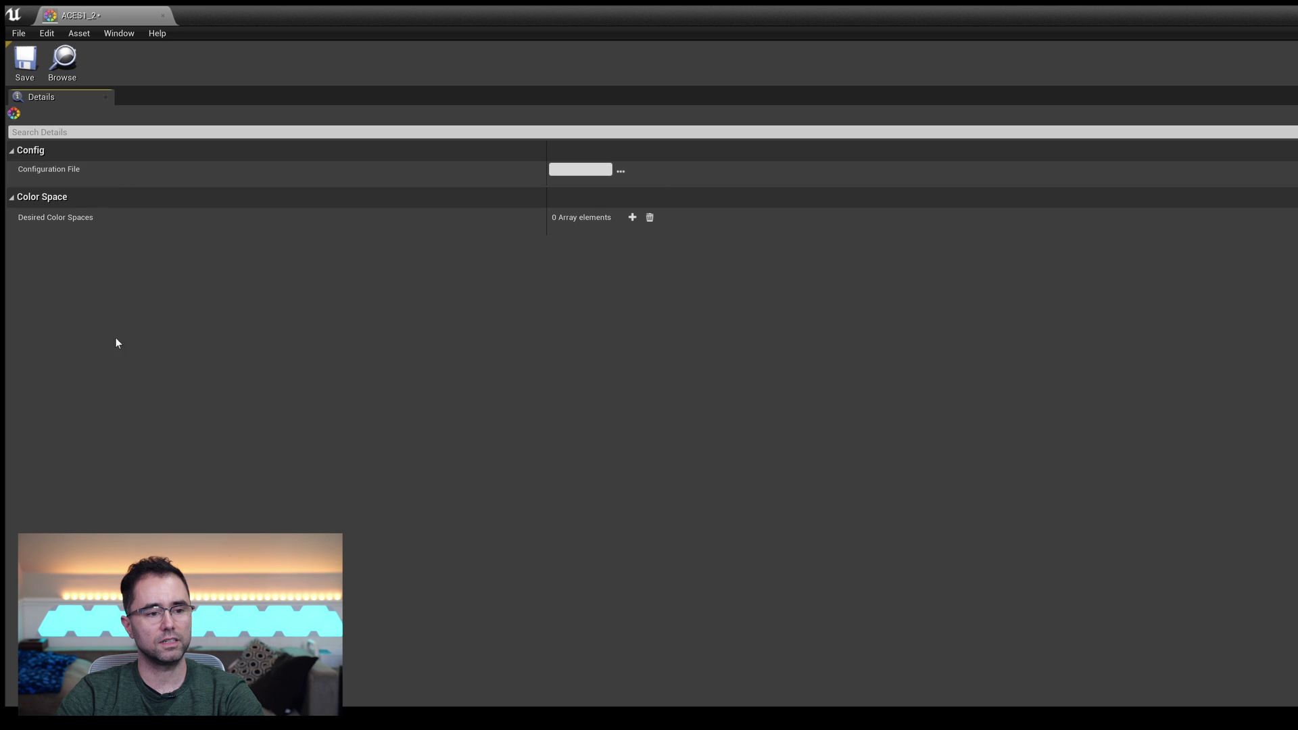
Step: Set the asset's Configuration File to config.ocio from the aces_1.2 folder inside OpenColorIO-Config-ACES-1.2 in Downloads
click(621, 170)
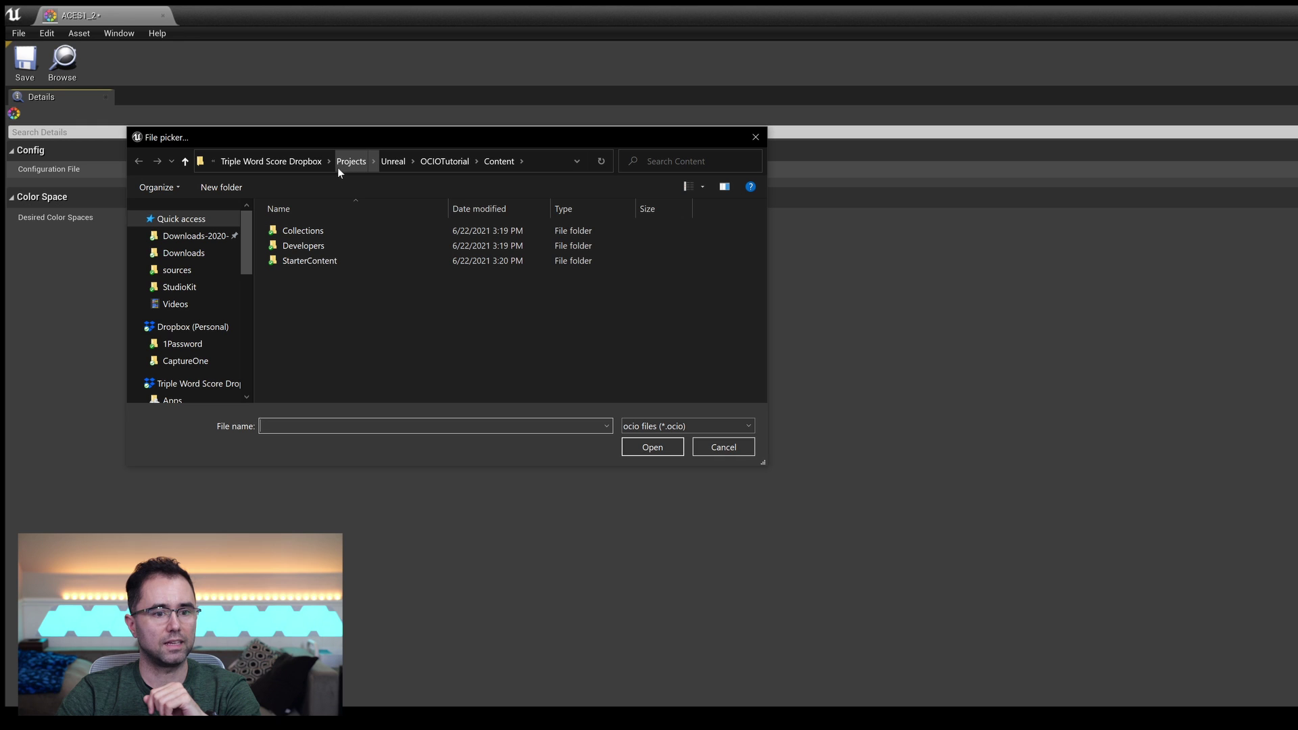
scroll(230, 300, down, 2)
scroll(223, 284, up, 2)
click(203, 251)
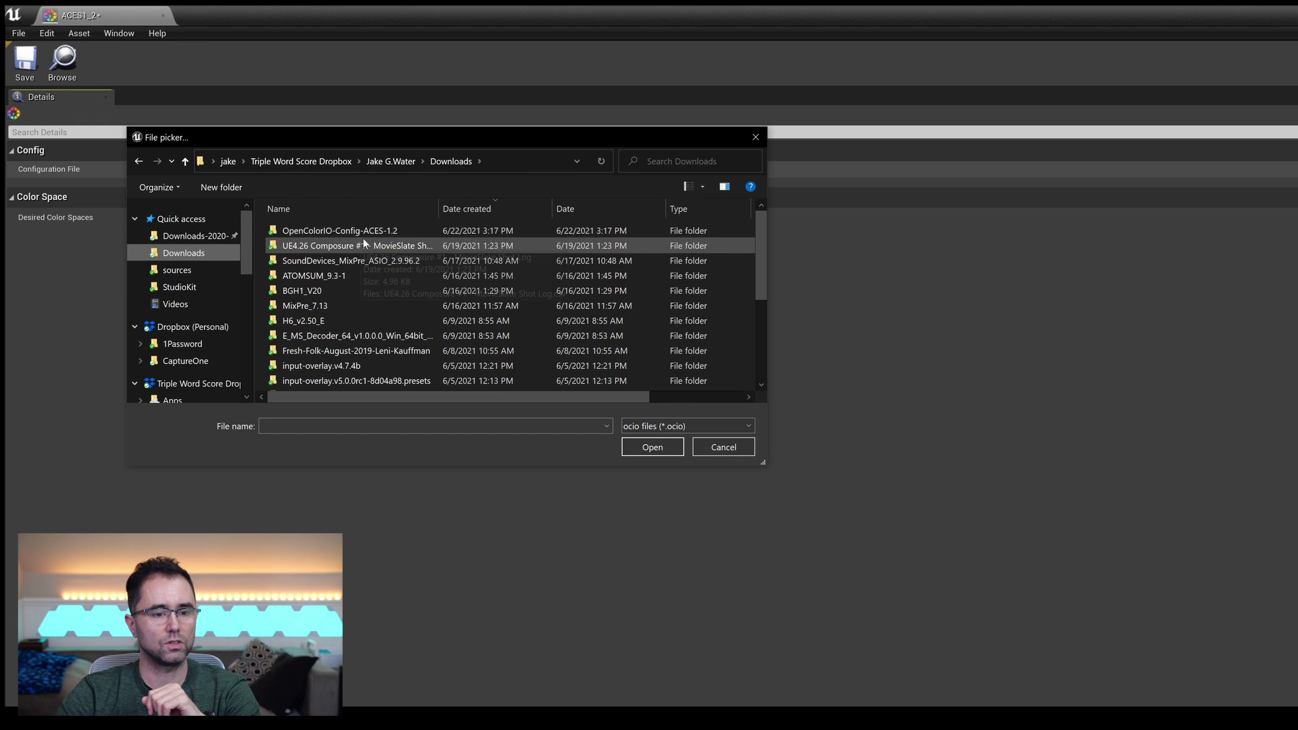
double_click(366, 233)
double_click(366, 232)
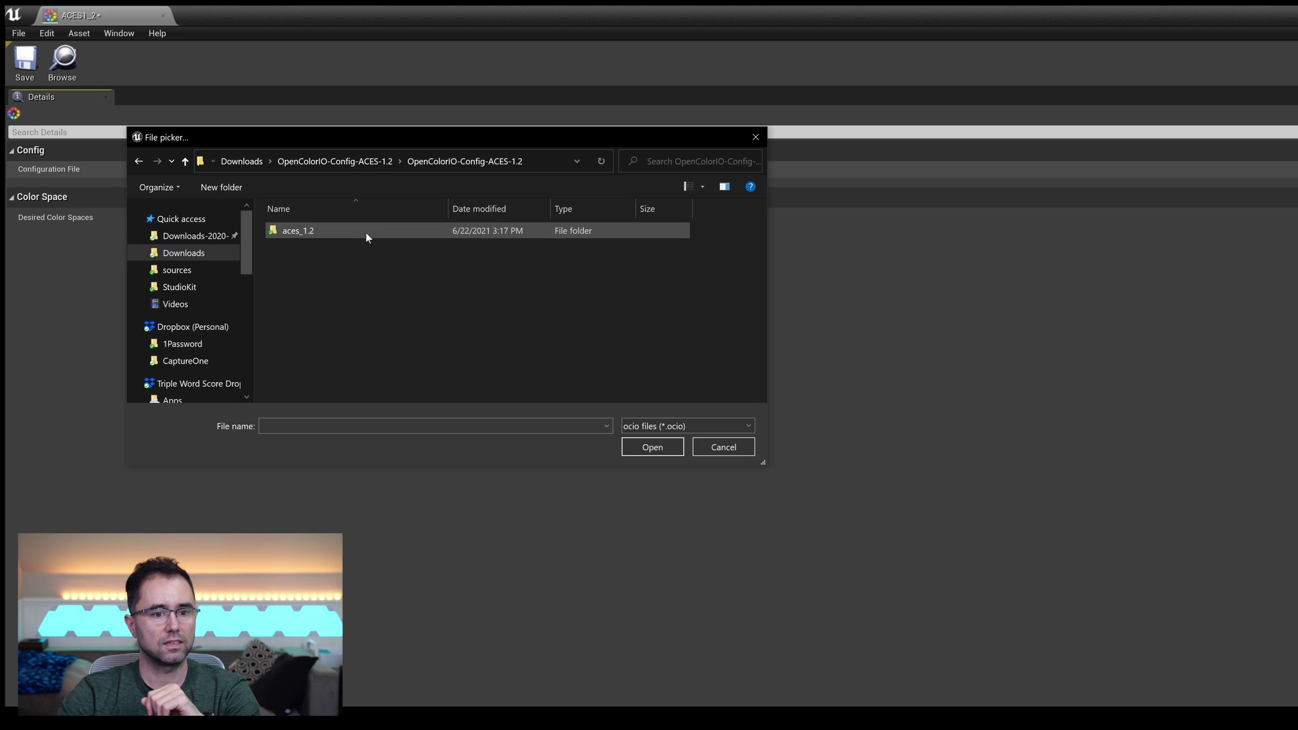
double_click(317, 232)
click(305, 247)
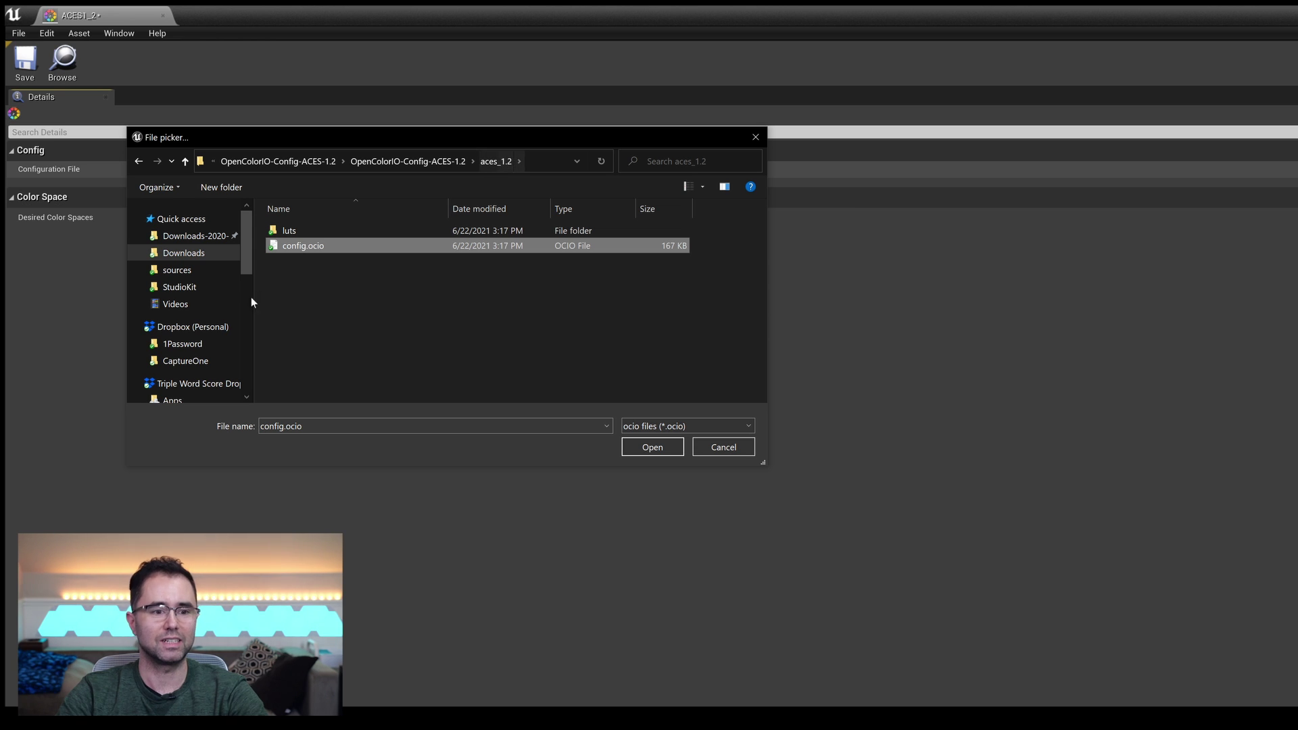
click(330, 249)
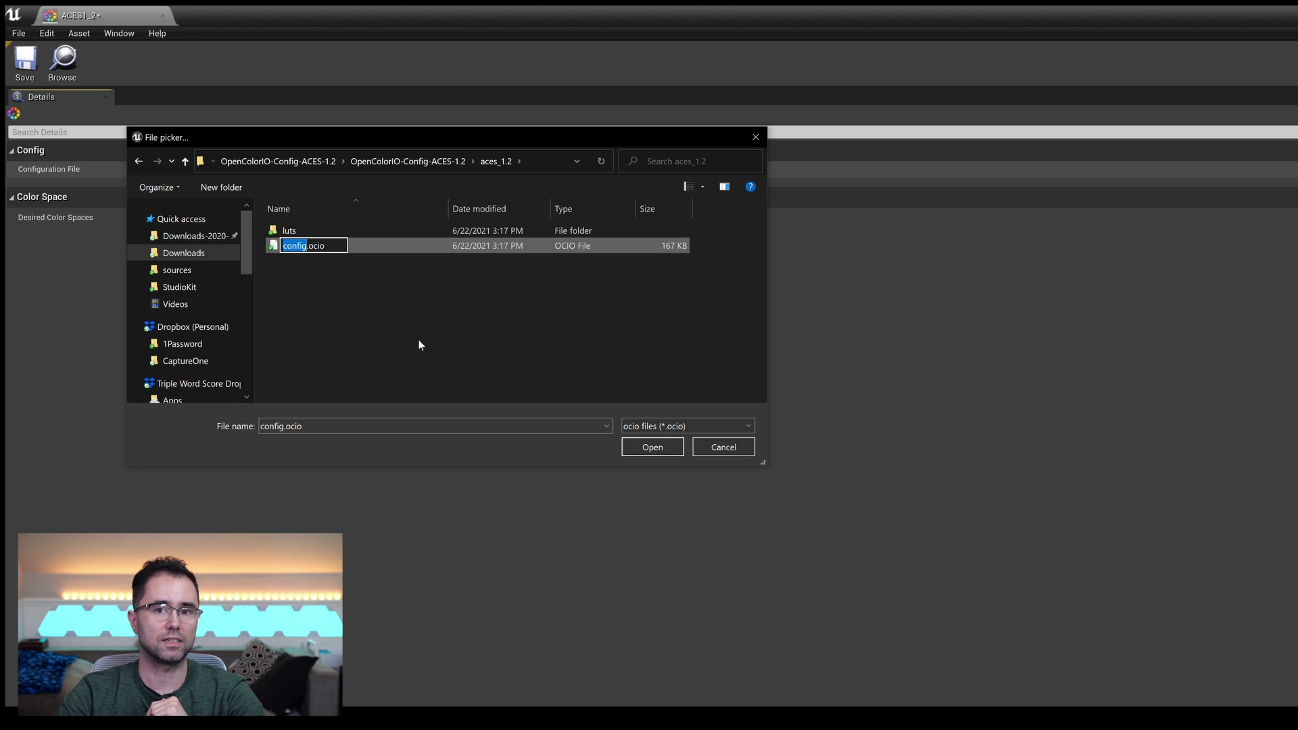
click(647, 446)
click(650, 447)
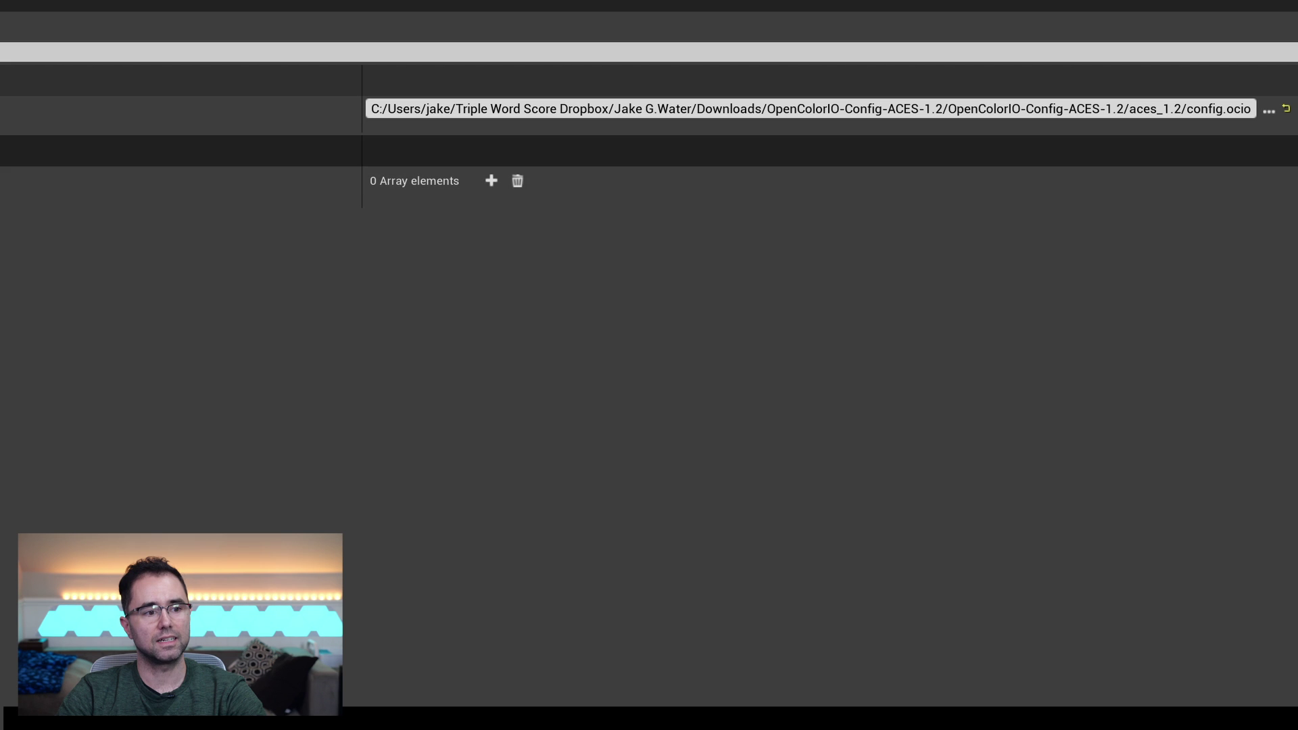
Step: Add one entry to Desired Color Spaces and browse its Input color space families, such as ADX, GoPro and RED, without choosing one
click(491, 181)
click(448, 210)
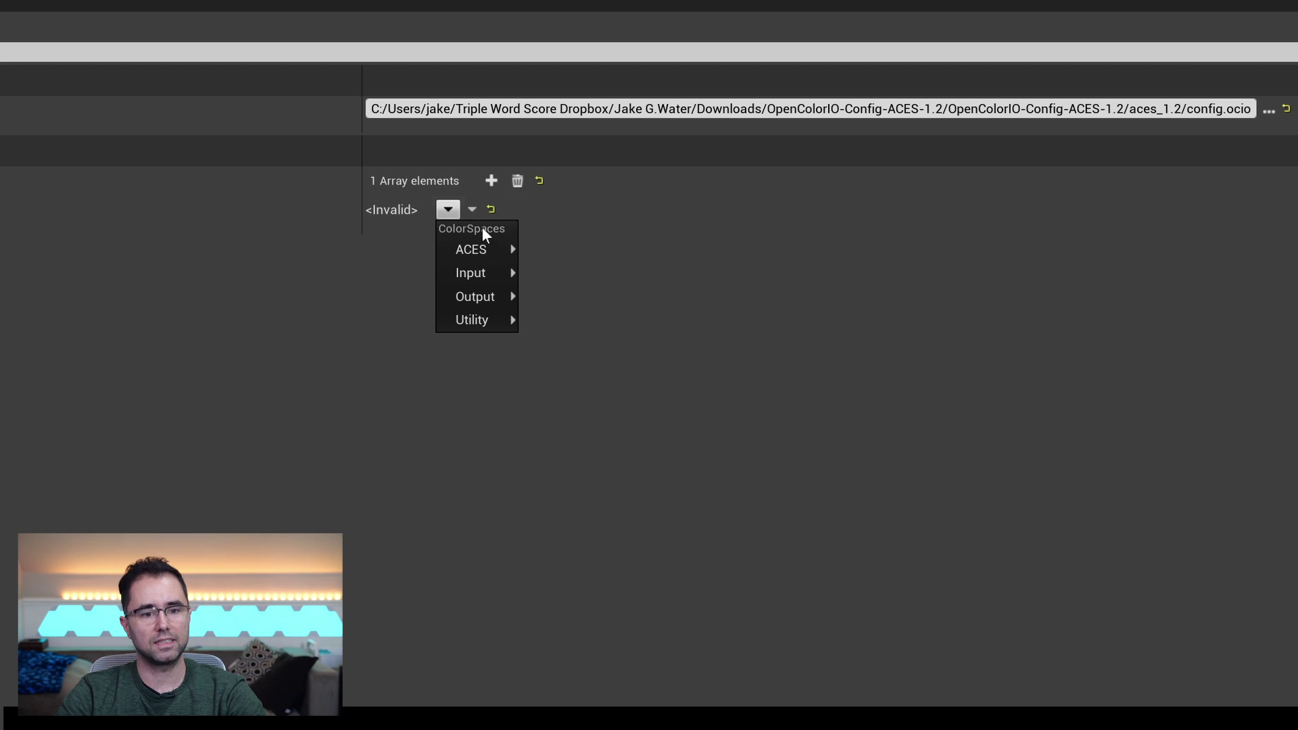
mouse_move(500, 274)
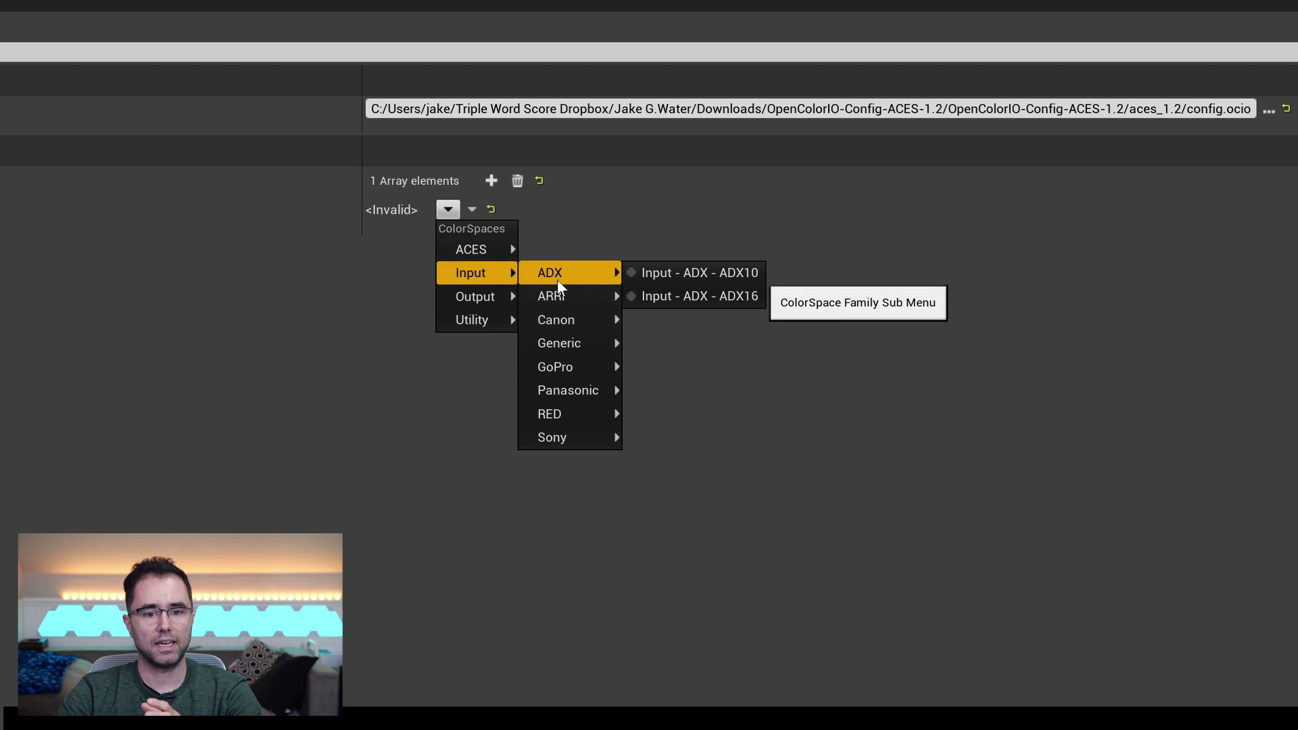
mouse_move(560, 336)
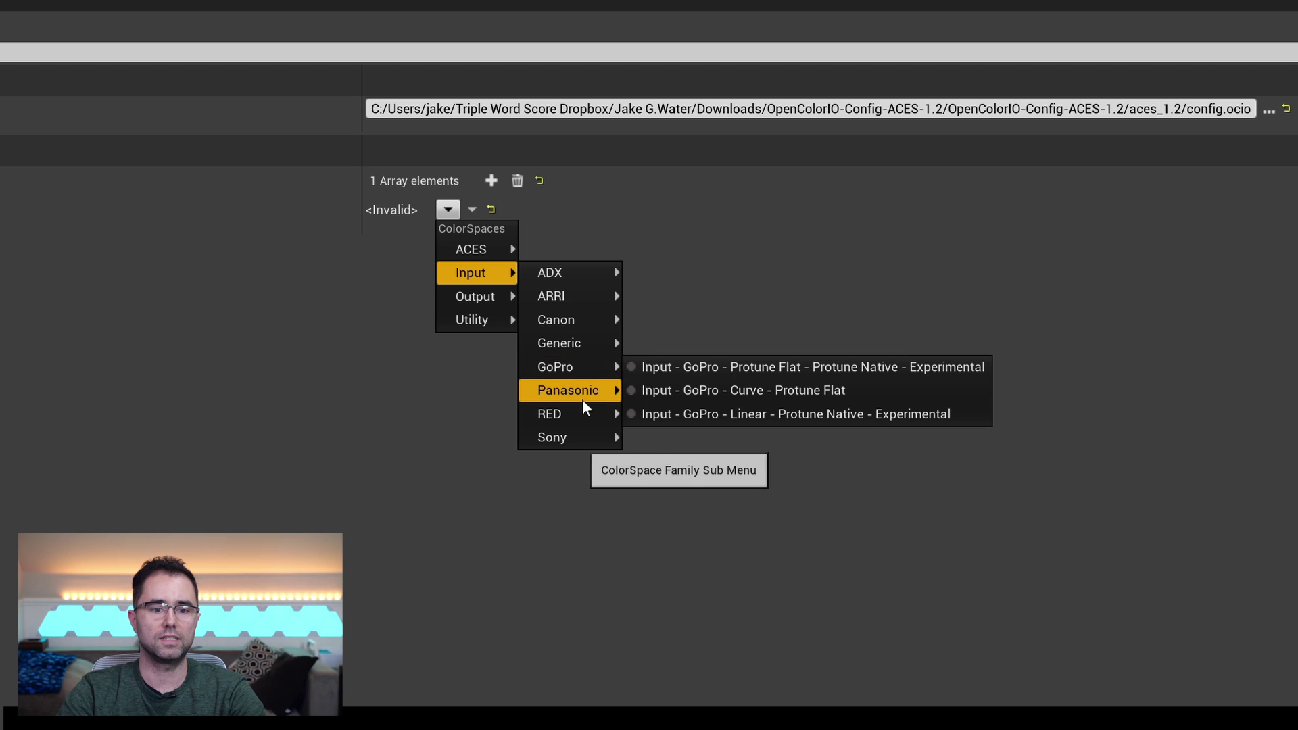
mouse_move(581, 414)
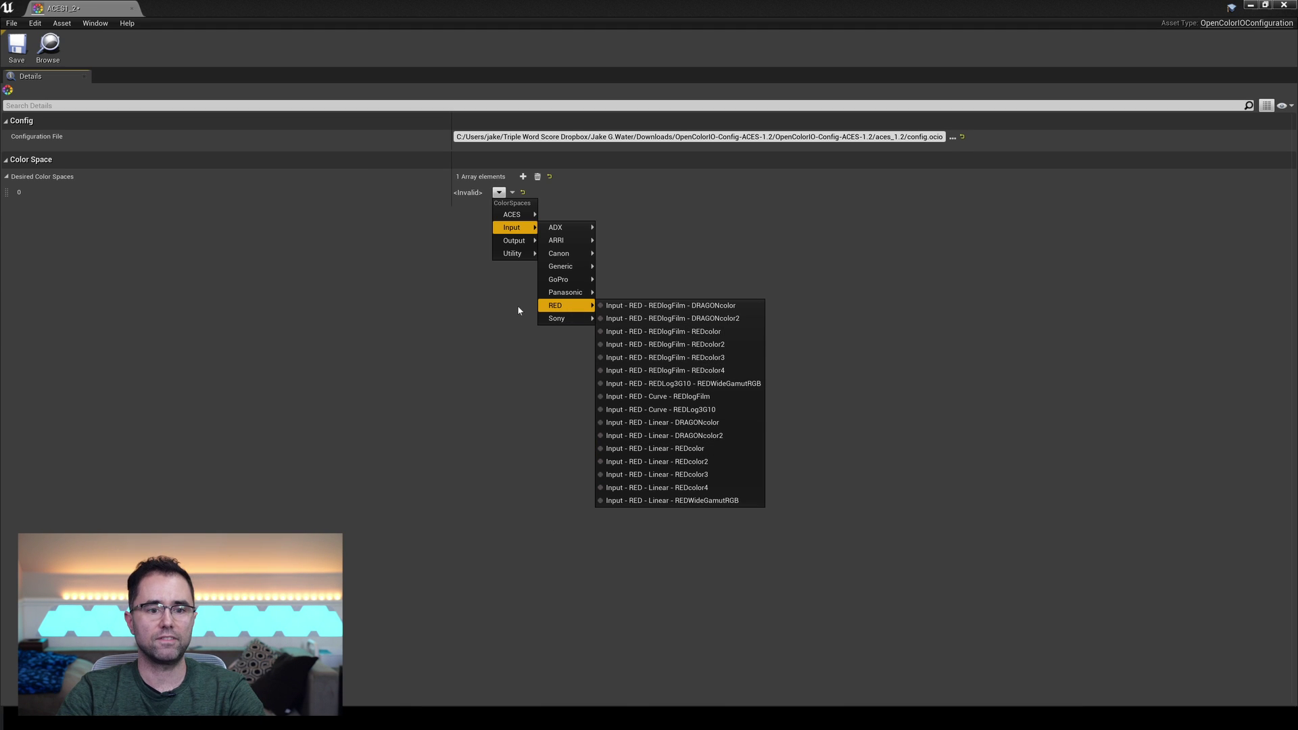
click(517, 307)
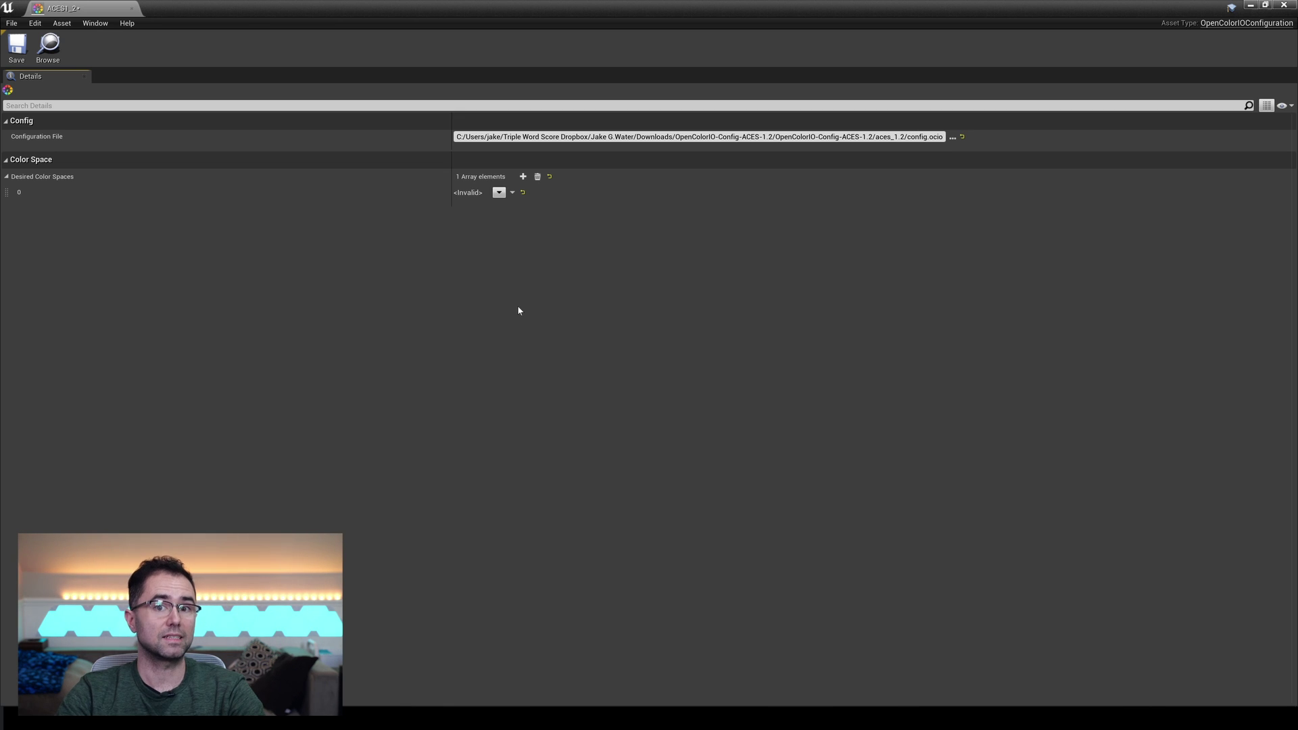
Step: Switch to the Google Slides presentation in the browser to review the Common Color Spaces slide
key(alt+Tab)
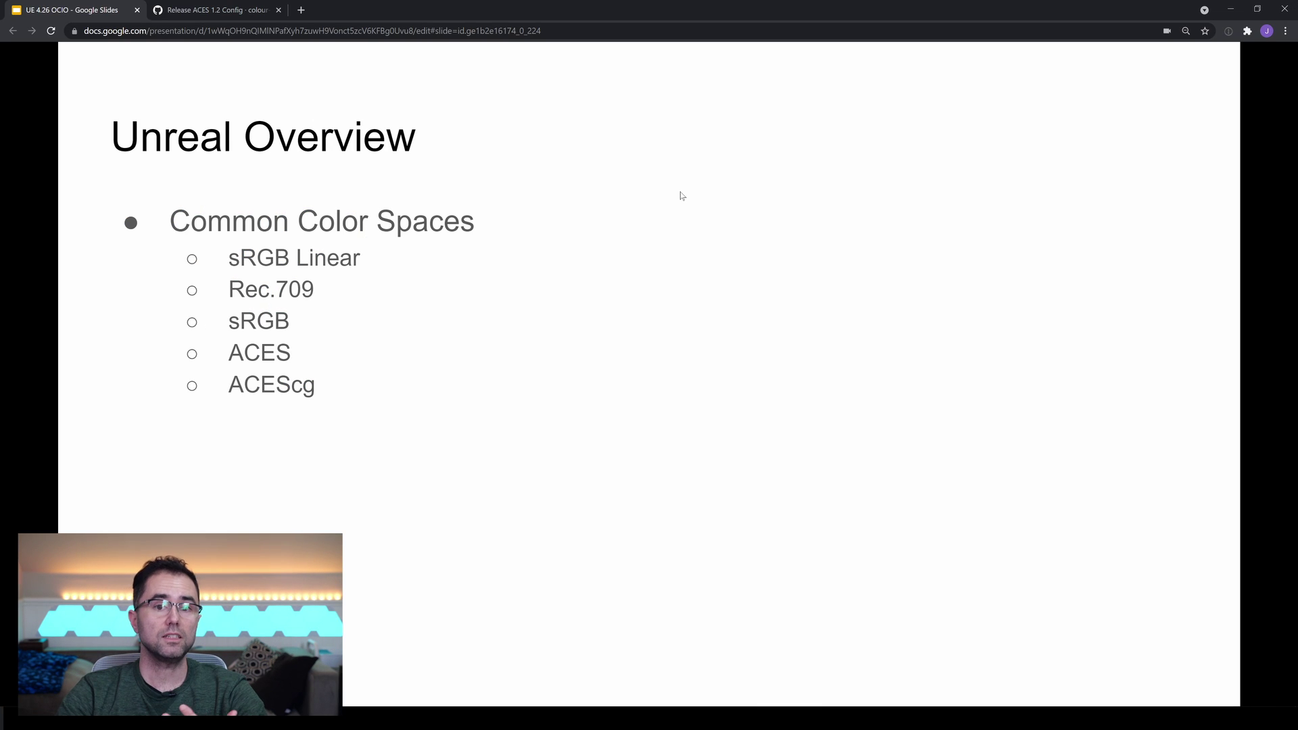